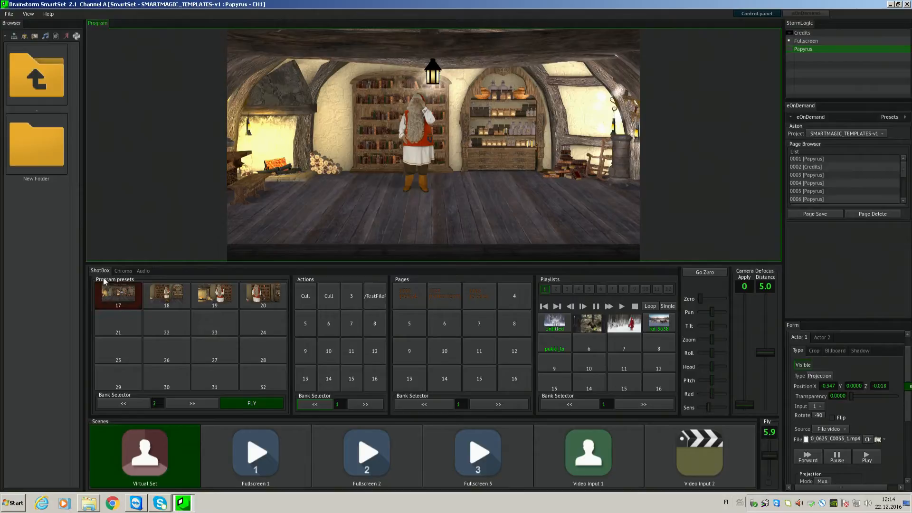
- Fly the camera to program preset 18 for a closer view of the character
key(ctrl)
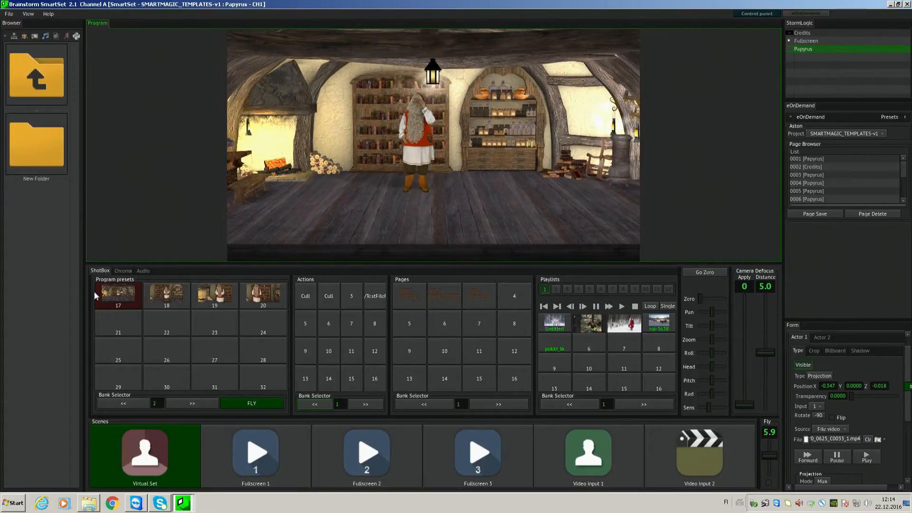
key(ctrl)
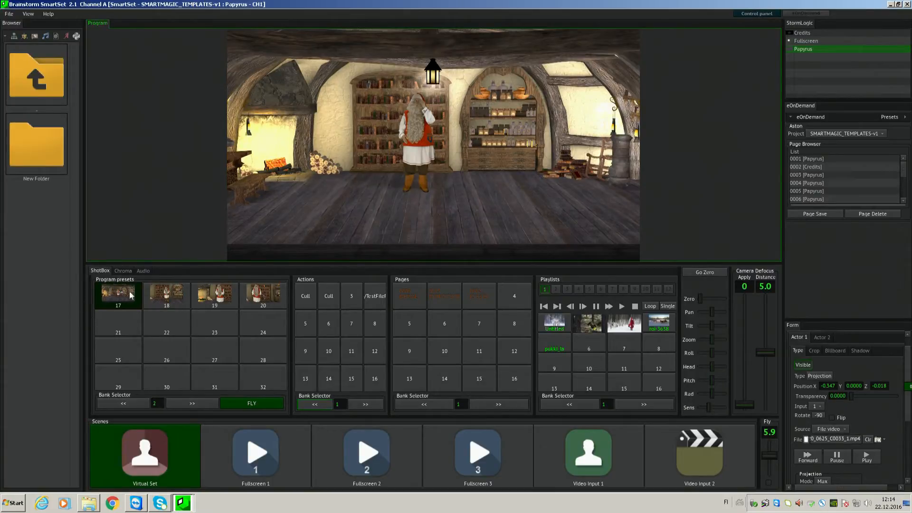
key(ctrl)
click(166, 294)
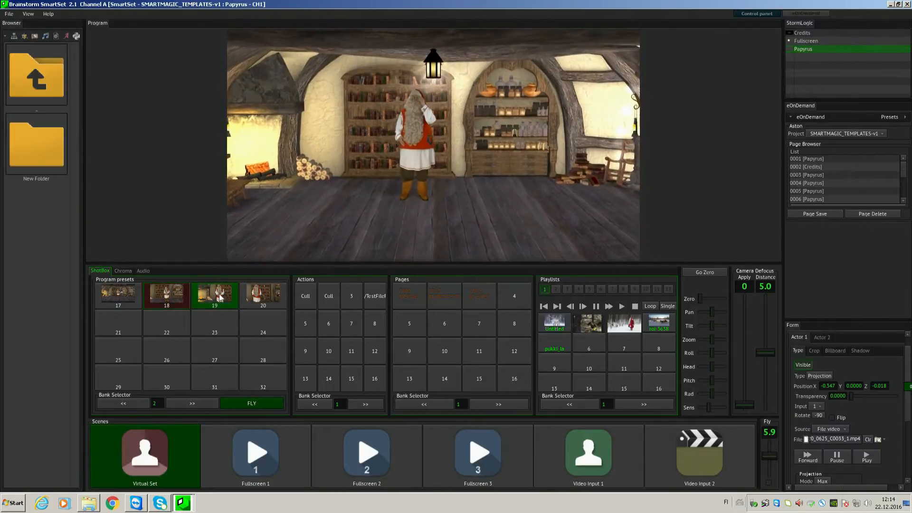
key(ctrl)
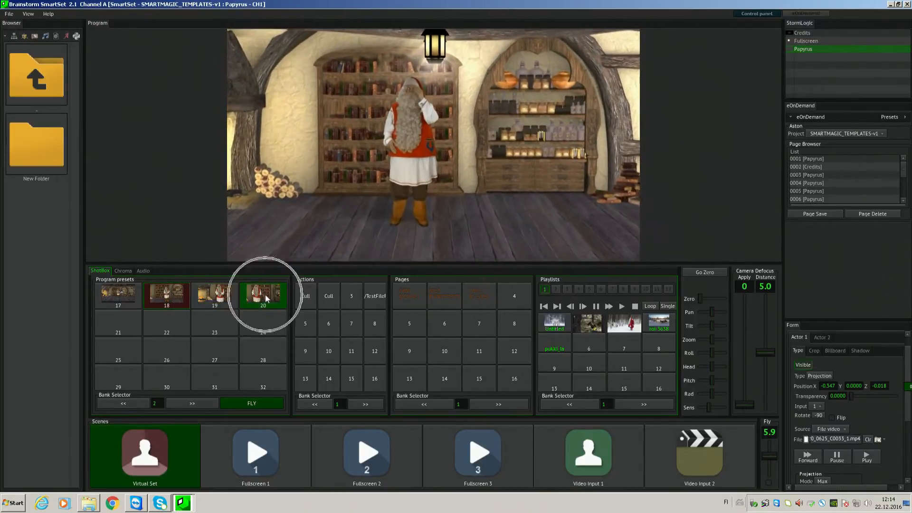
key(ctrl)
- Bring the picture screen into the set with the first Cull action and remove it with the second
click(304, 297)
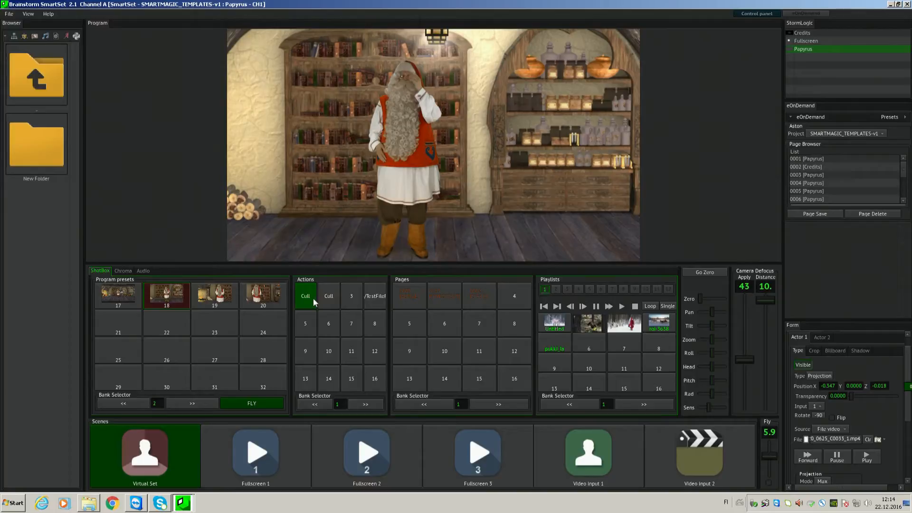
click(338, 297)
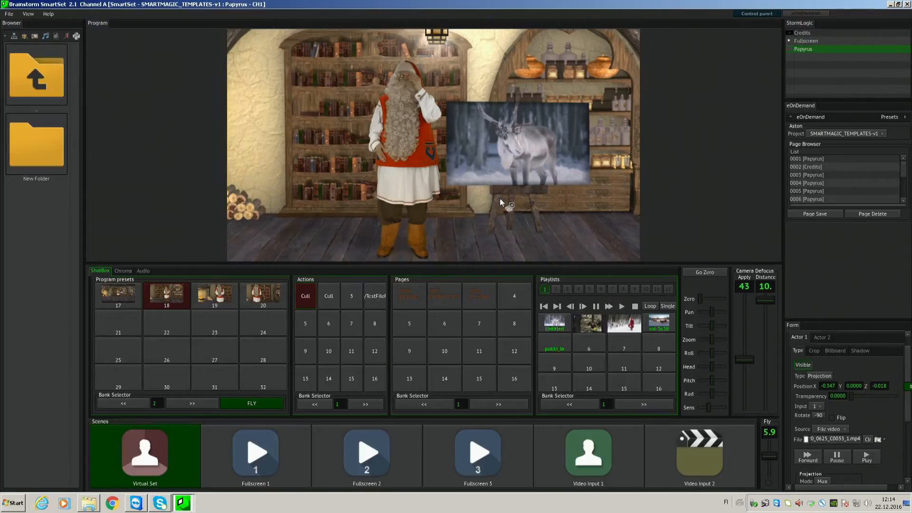
click(331, 297)
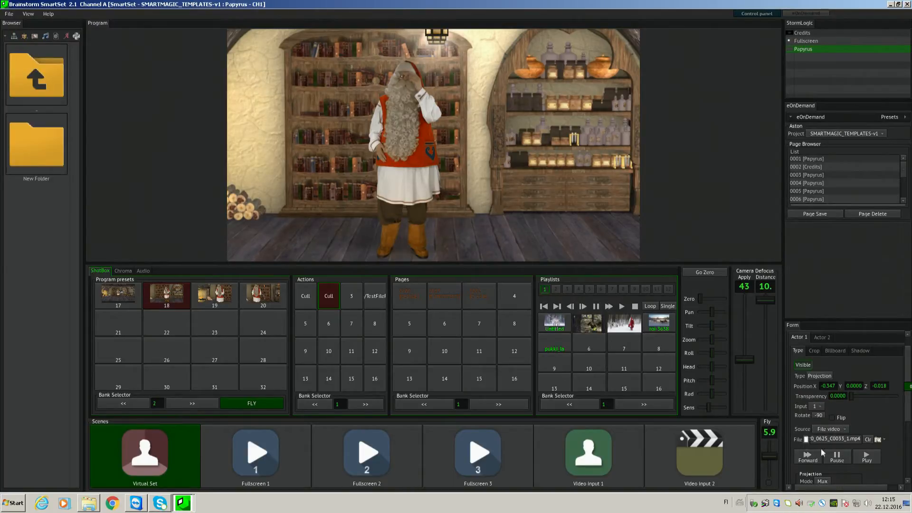
- Play the Actor 1 video file and trigger the TestFile action
click(864, 460)
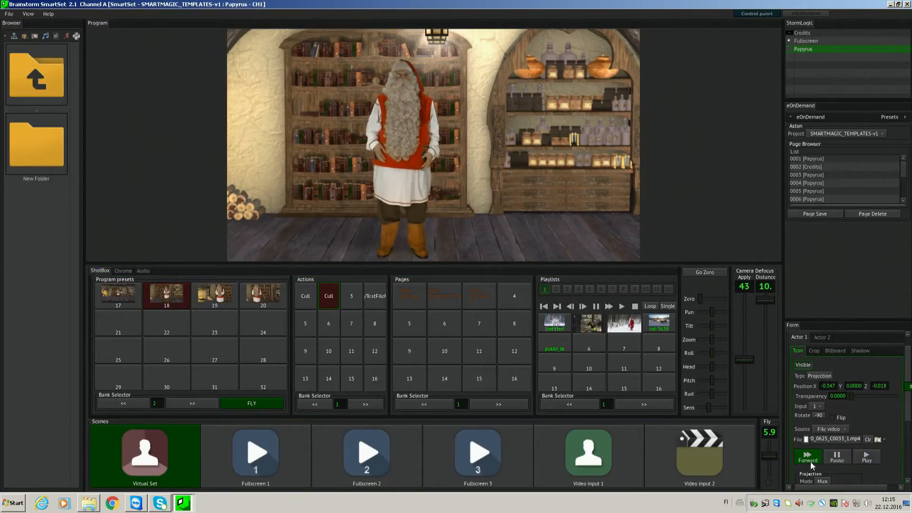
click(375, 299)
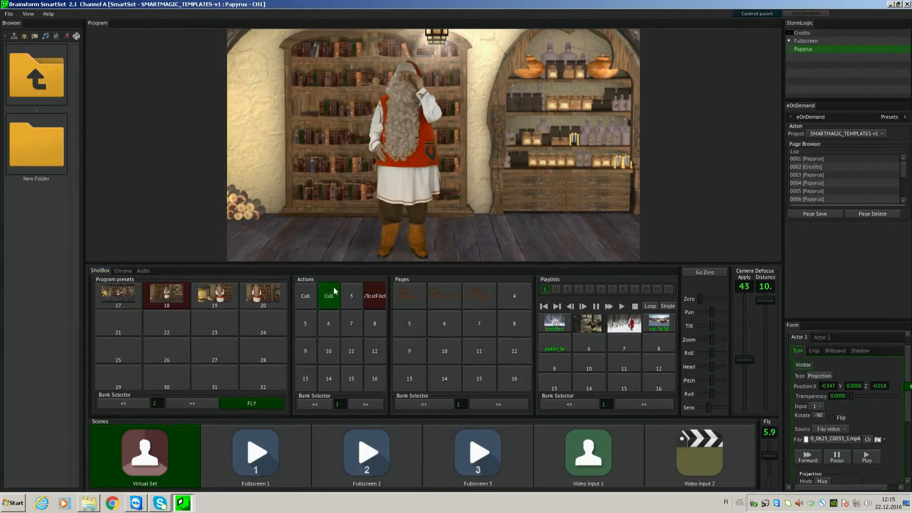
- Play out the AERIAL page full screen and take it off air
click(401, 292)
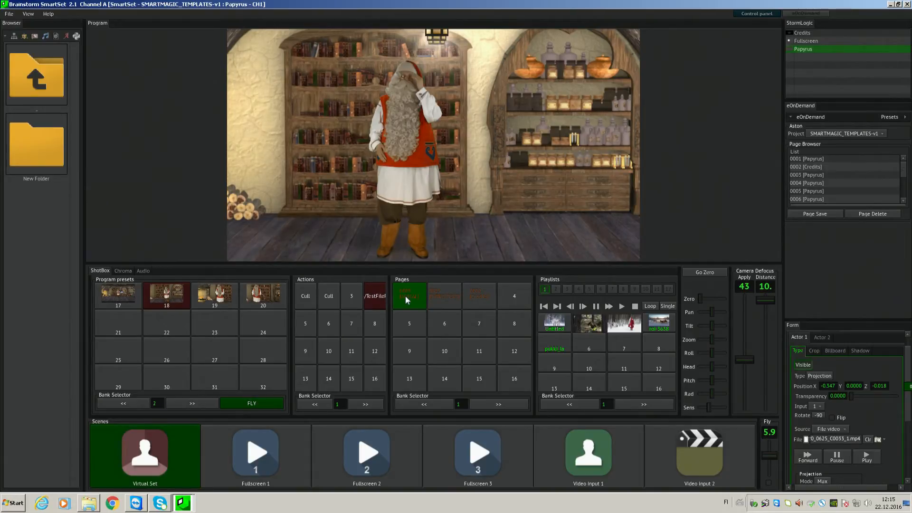
click(405, 296)
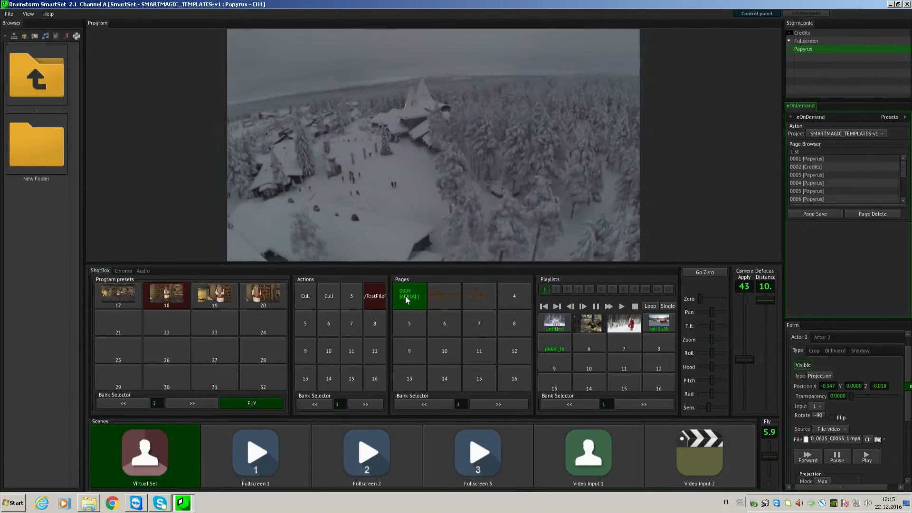
click(448, 300)
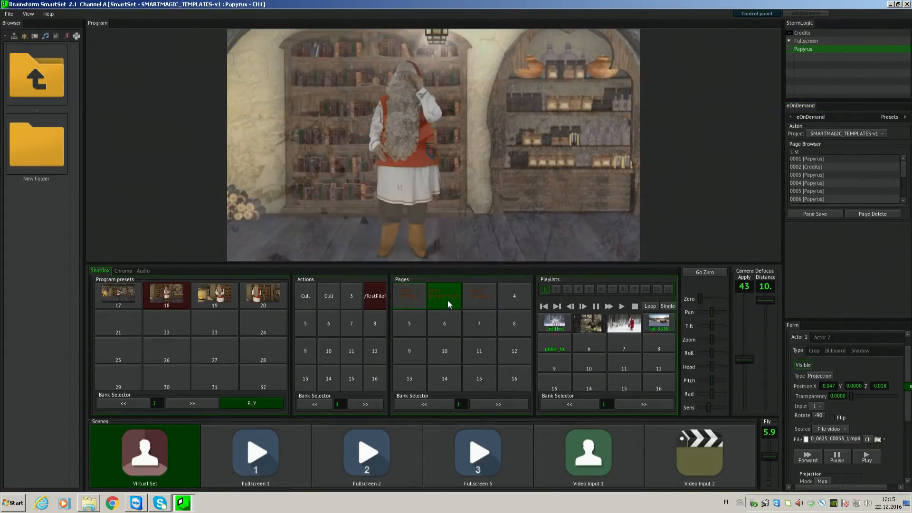
- Play out the INTRO TEXT page over the set and take it off air
click(445, 301)
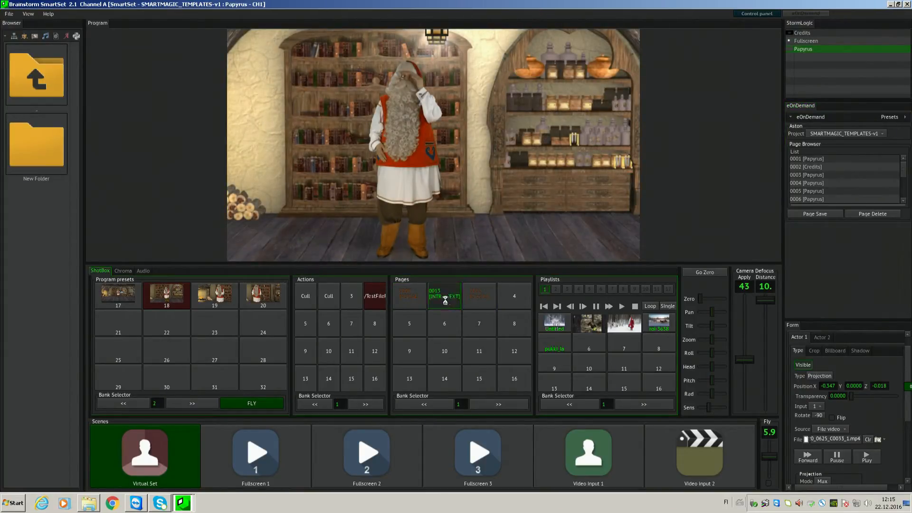
click(466, 303)
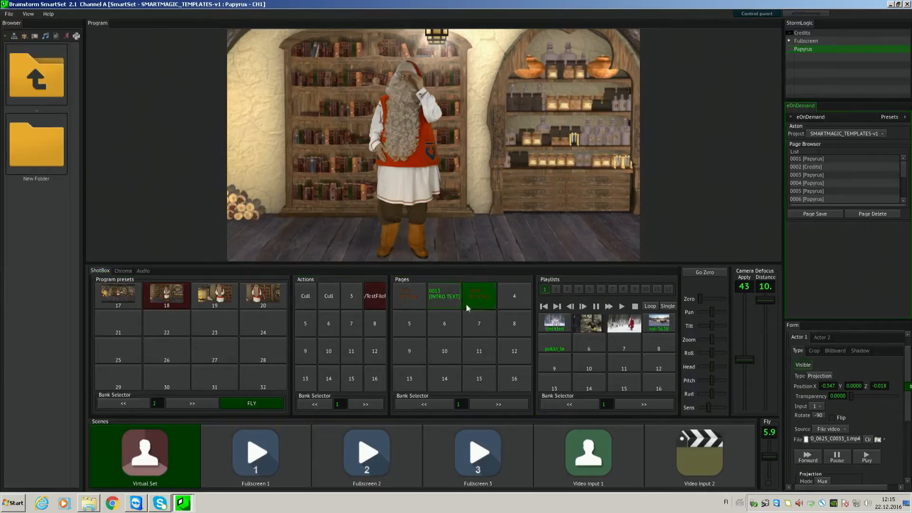
click(453, 303)
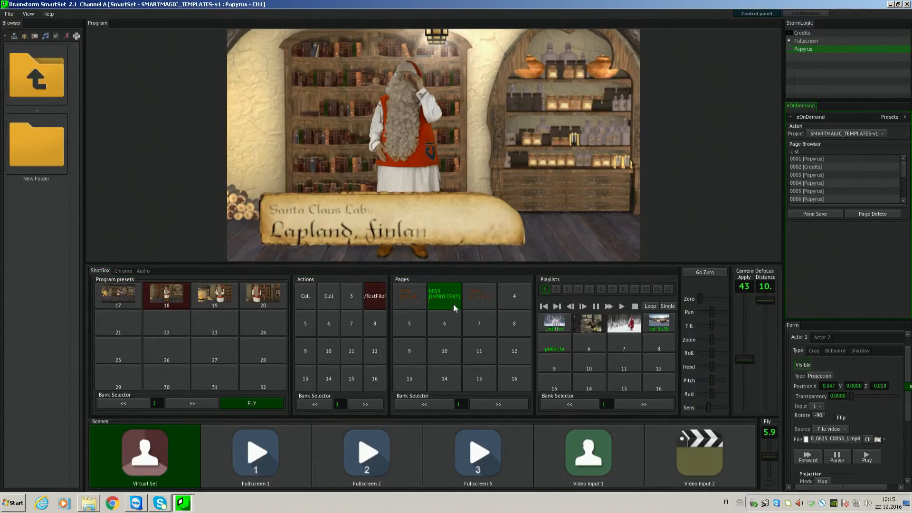
click(447, 305)
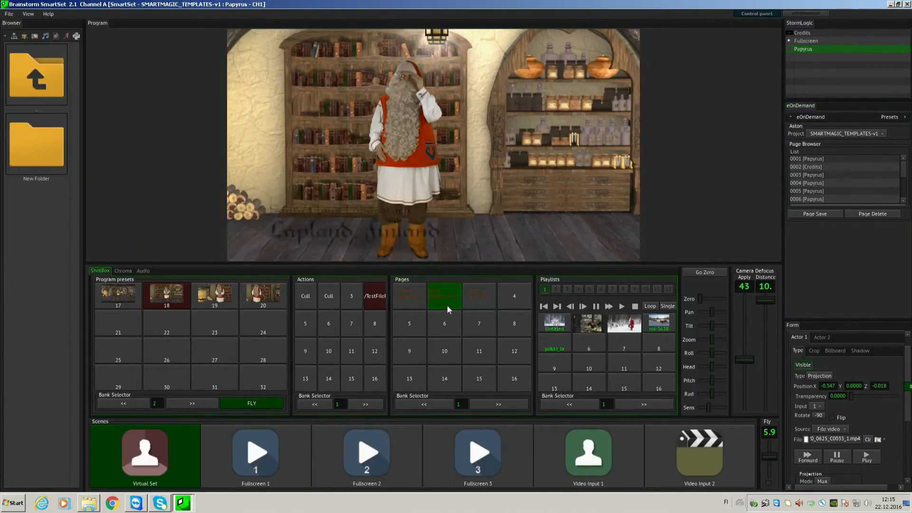
- Play out the Credits page and take it off air
click(471, 301)
click(474, 299)
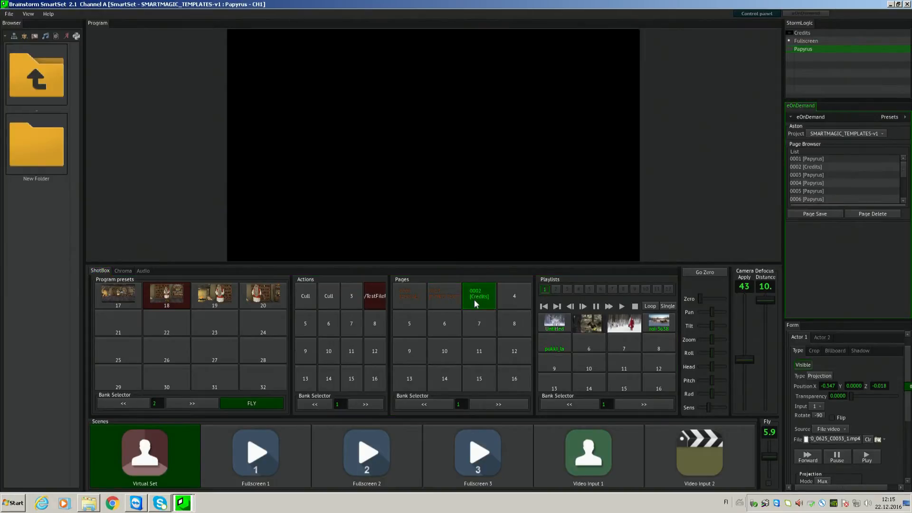
click(474, 301)
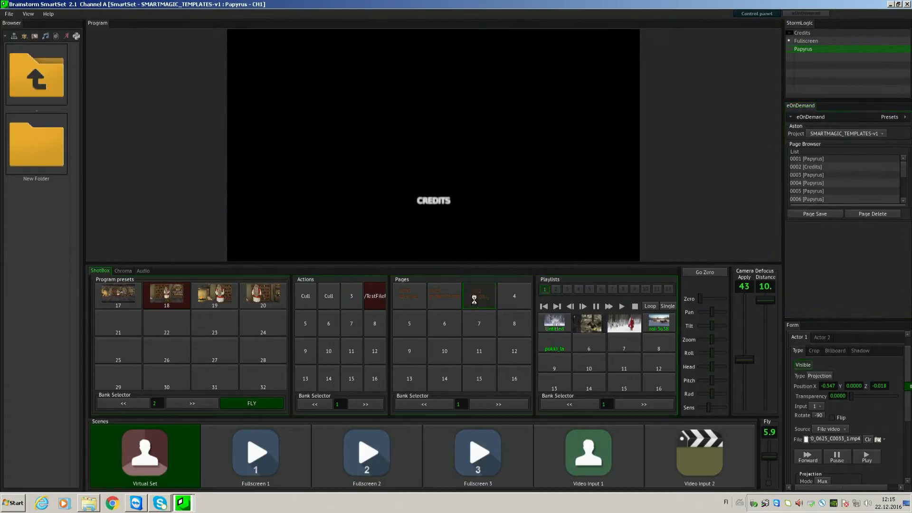
- Set the camera defocus amount to 0 and bring in the picture screen with the first Cull action
drag(743, 361, 744, 406)
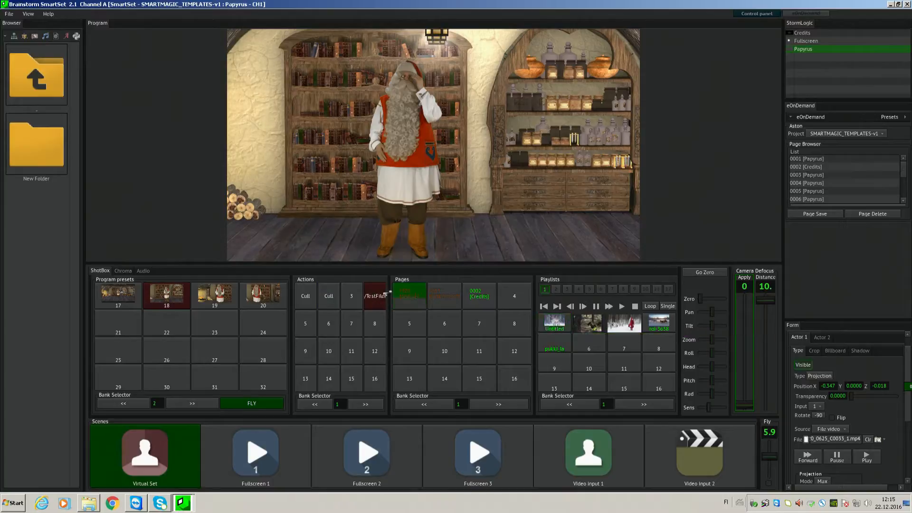
click(305, 296)
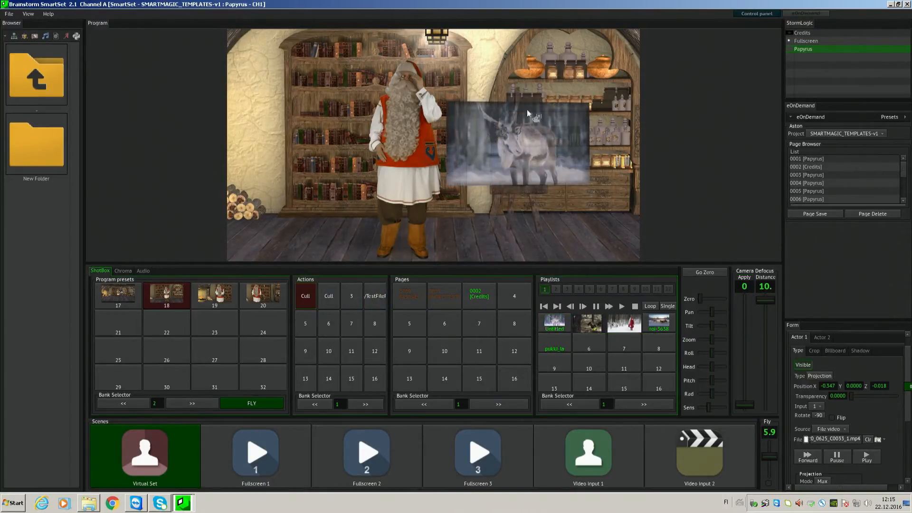
- Play the second clip of playlist 1 on the picture screen and pause it
click(587, 323)
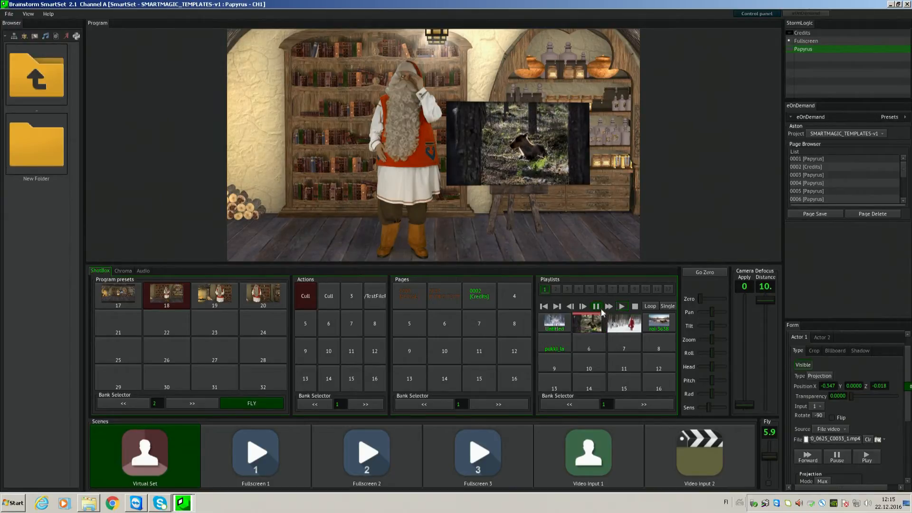
click(595, 306)
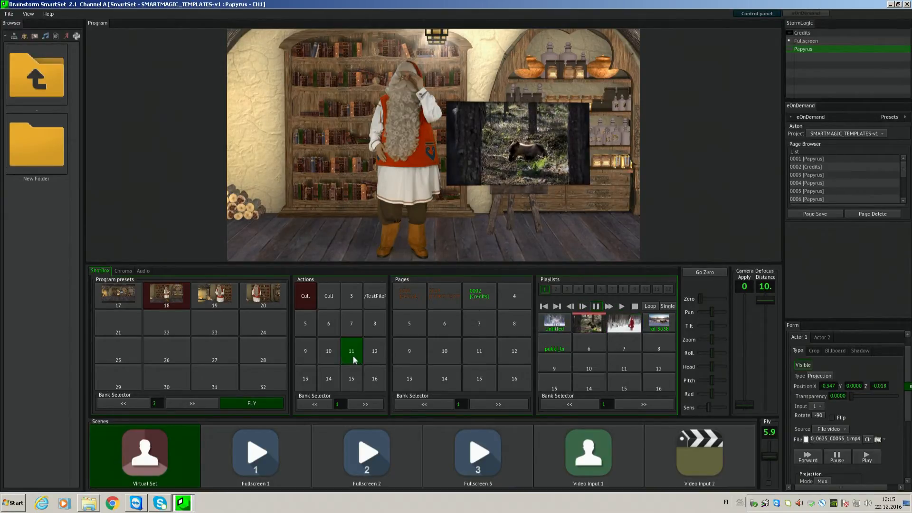
click(147, 453)
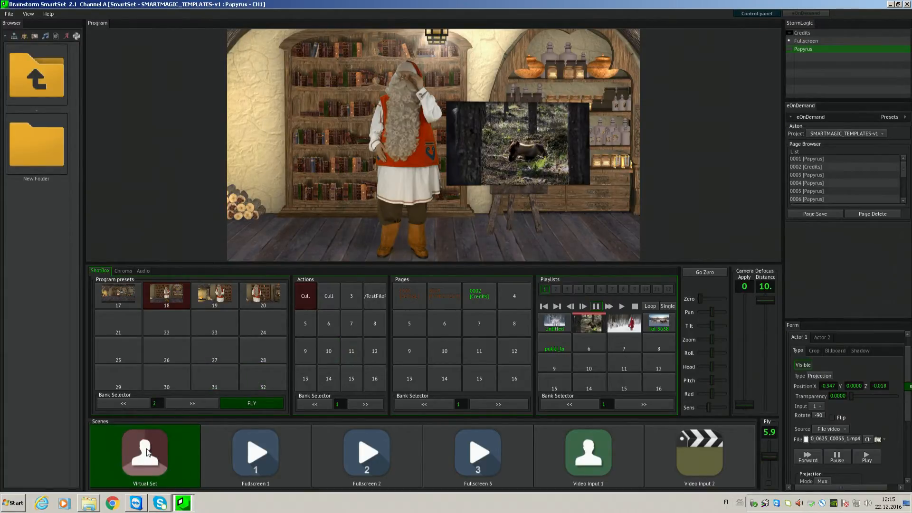
click(248, 454)
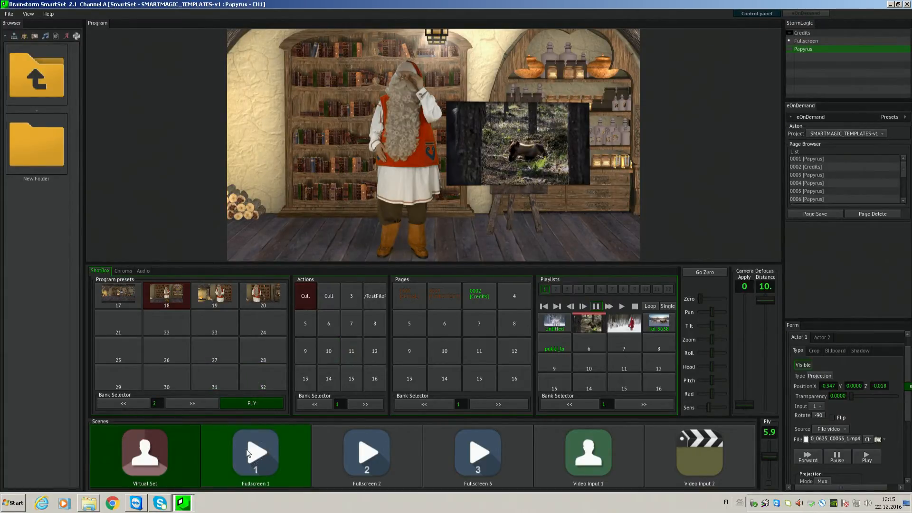
click(379, 452)
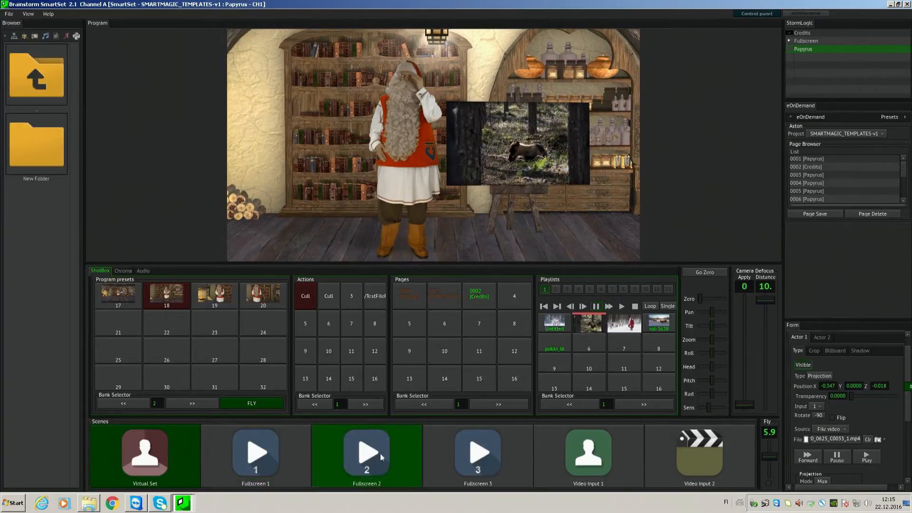
click(482, 452)
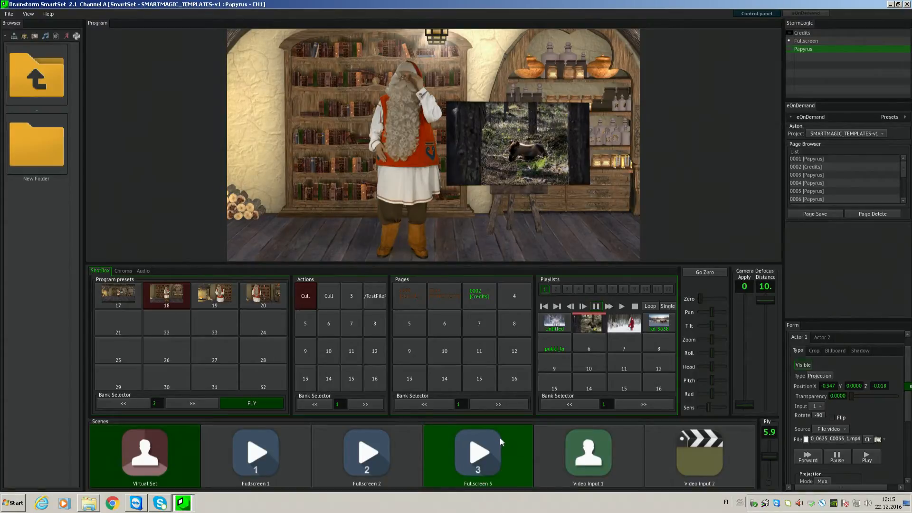
- Unhide the desk in the set's element settings
scroll(907, 366, up, 1)
click(793, 343)
click(792, 329)
click(792, 341)
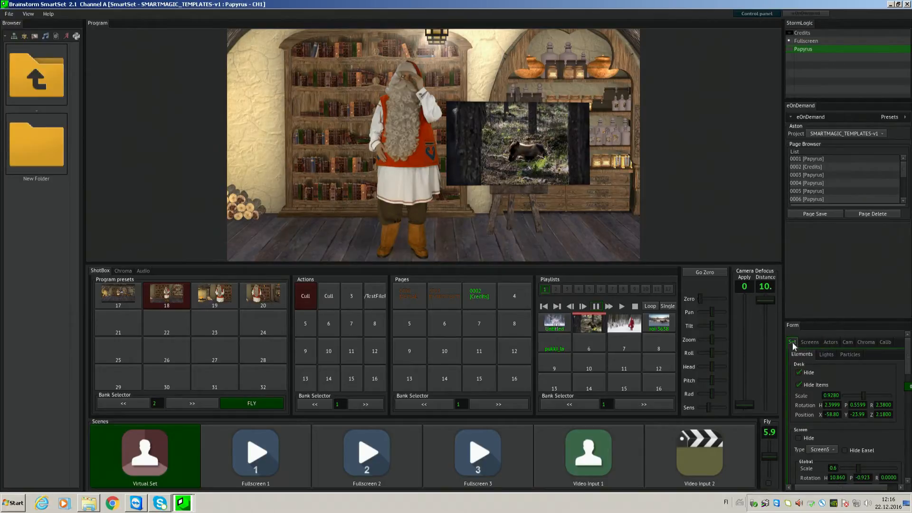
click(796, 355)
click(799, 373)
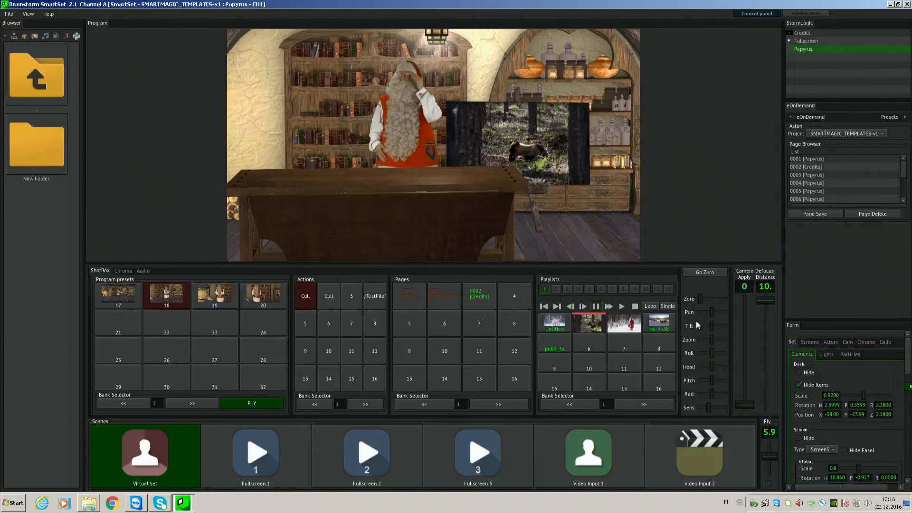
- Adjust the desk's position to X -67.00, Y -24.09, Z 2.62 and its rotation to H 4.2973 and R 2.3940
drag(321, 191, 466, 187)
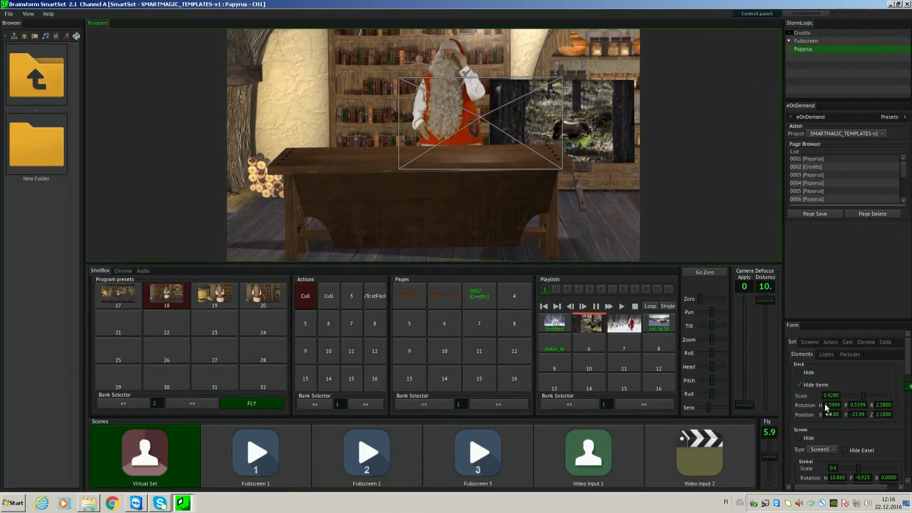
drag(829, 407, 887, 415)
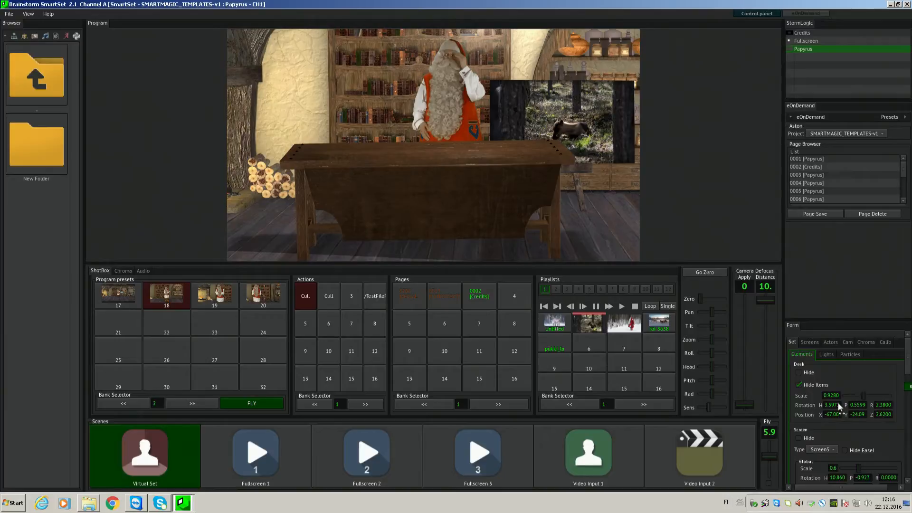
drag(830, 405, 885, 405)
- Unhide the items on the desk, and hide the whole desk
click(811, 383)
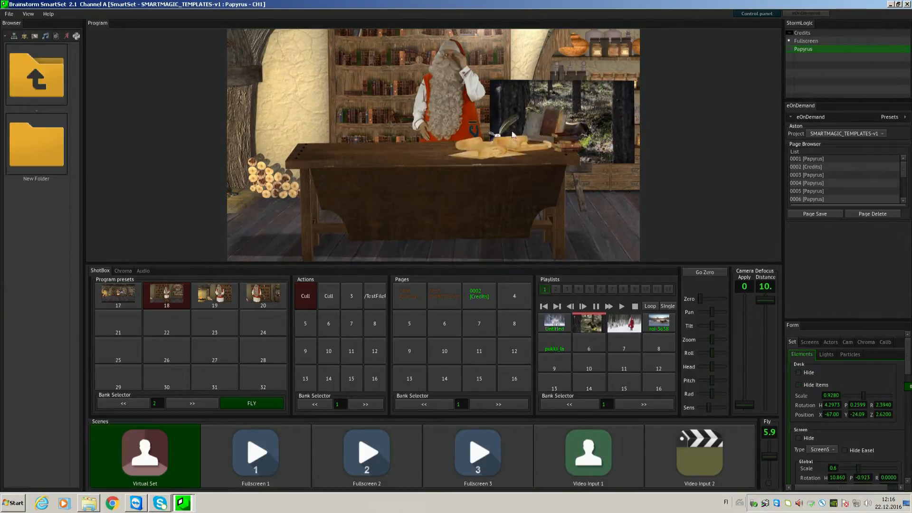
click(524, 140)
click(802, 372)
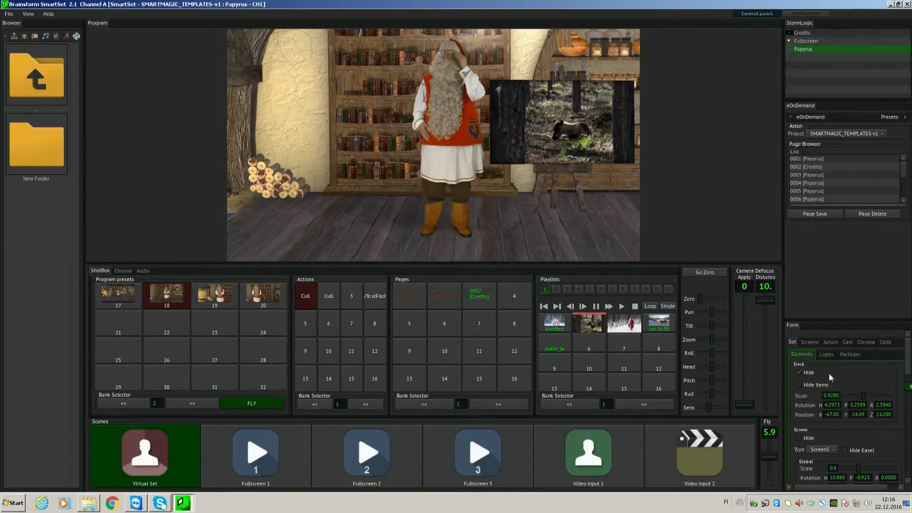
- Change the set's picture screen type to Screen1
drag(909, 359, 907, 375)
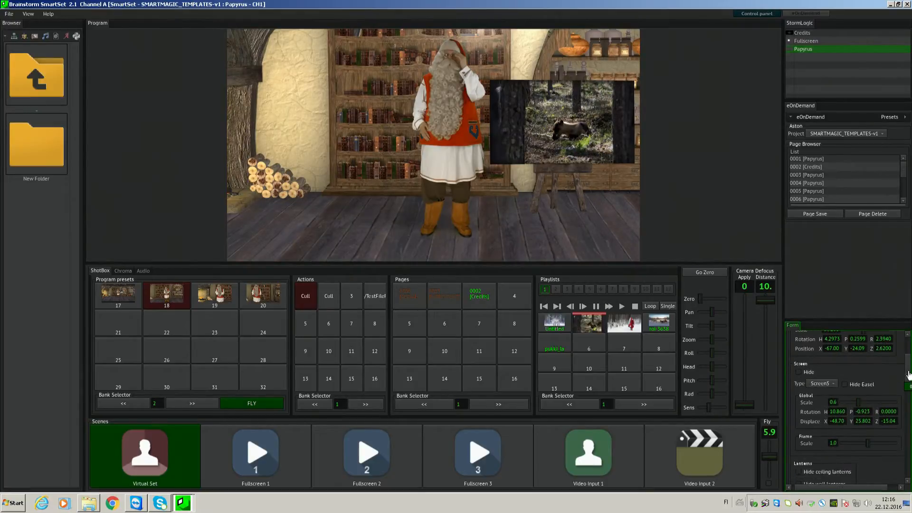
click(798, 372)
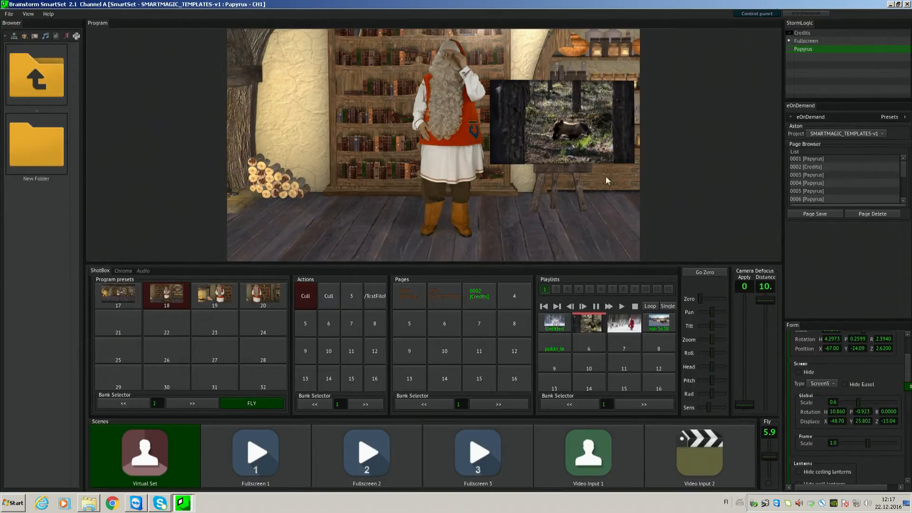
click(547, 120)
click(817, 385)
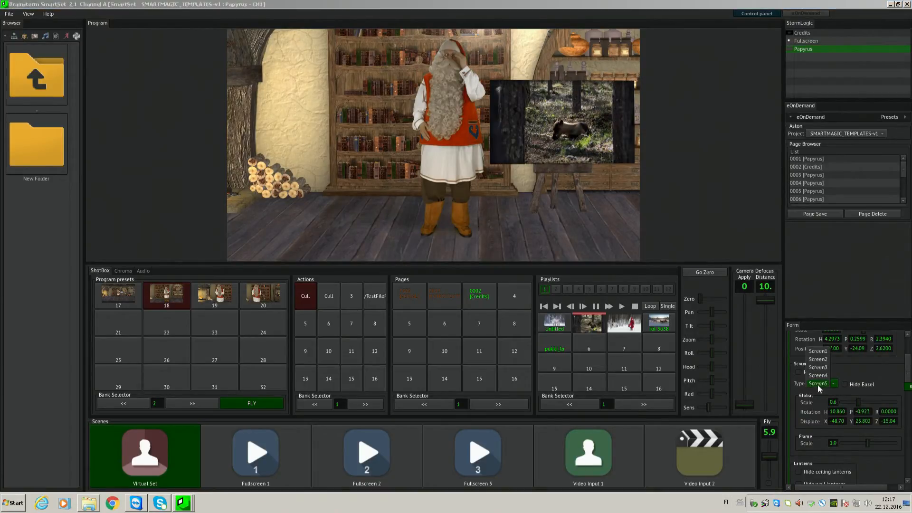
click(817, 352)
click(526, 164)
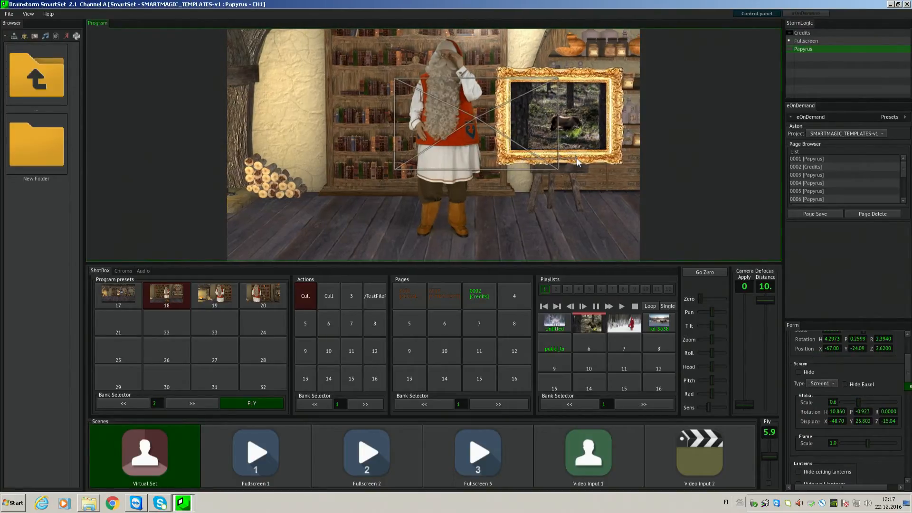
right_drag(494, 136, 483, 1)
click(472, 97)
right_drag(512, 195, 518, 110)
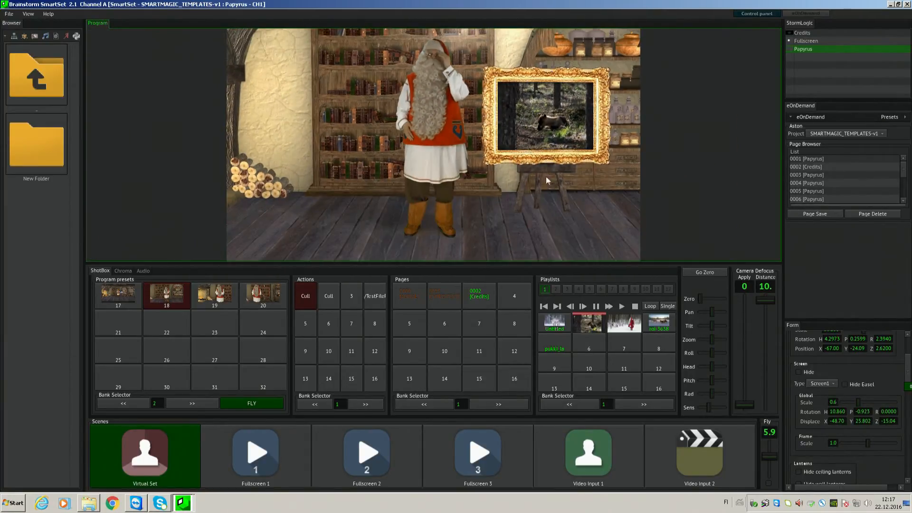
- Switch the set's picture screen type through Screen2, Screen3 and Screen4, and settle on Screen5
click(830, 383)
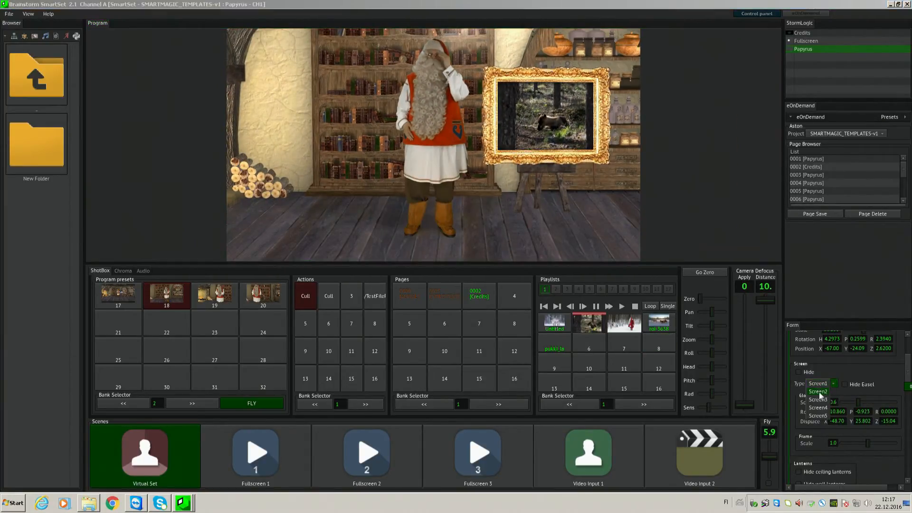
click(818, 391)
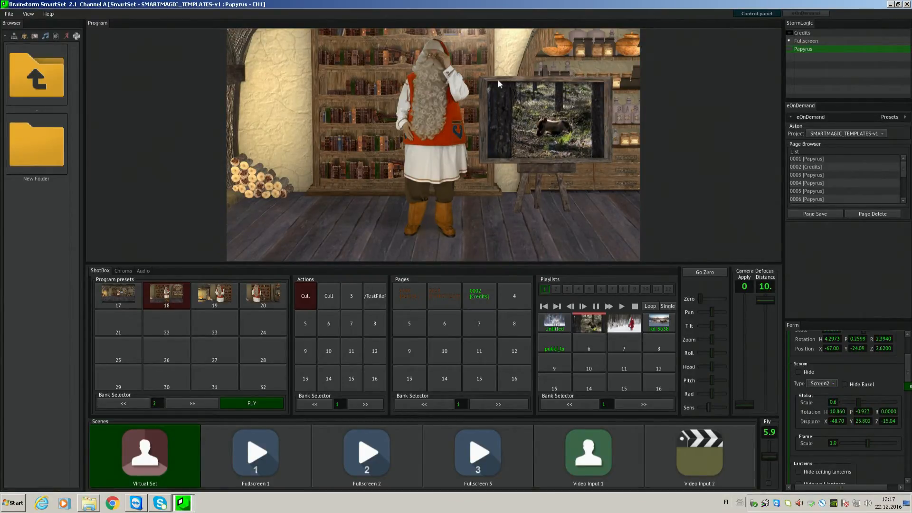
click(479, 156)
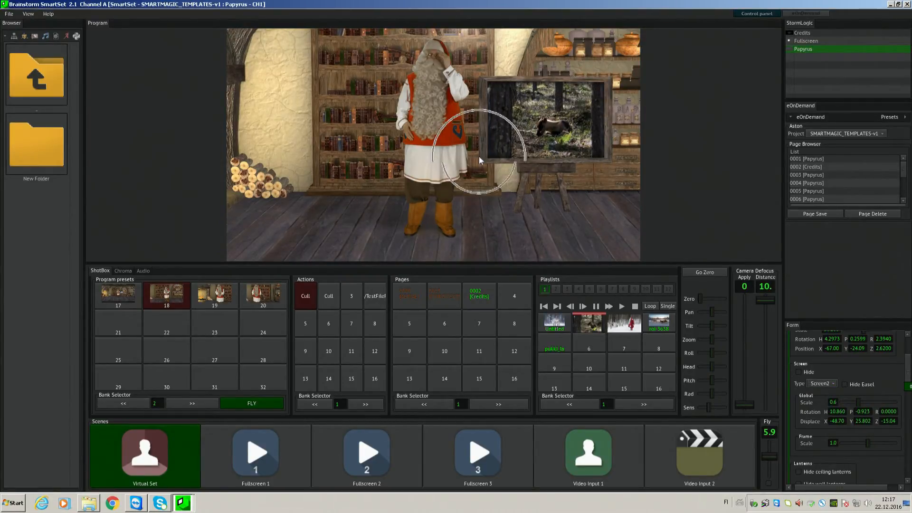
click(819, 384)
click(818, 392)
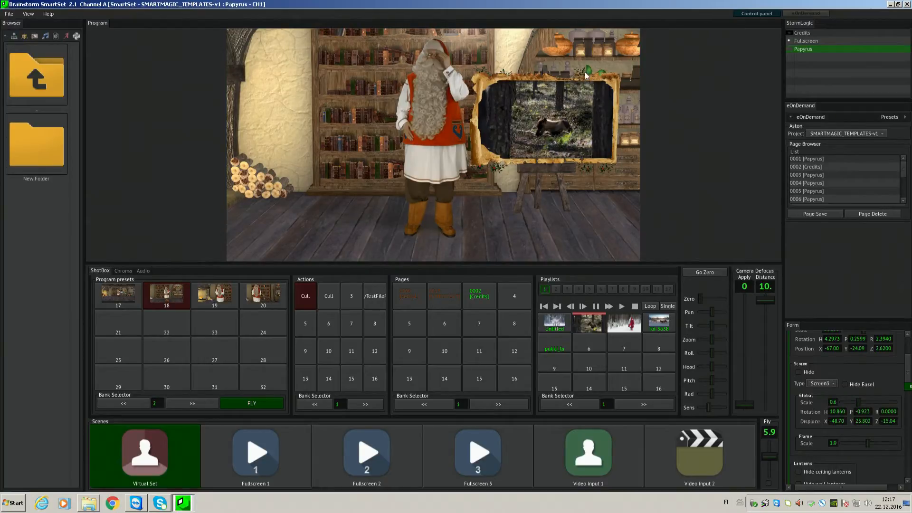
click(828, 384)
click(824, 392)
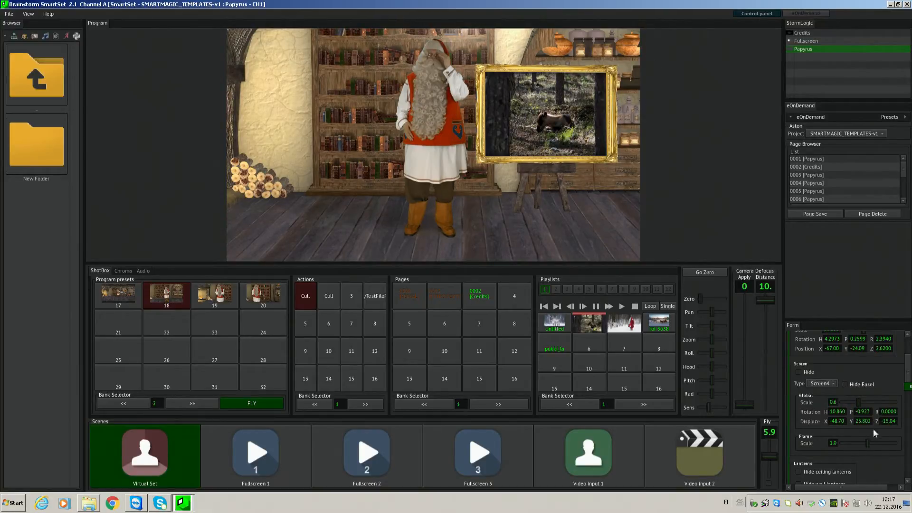
click(822, 378)
click(821, 391)
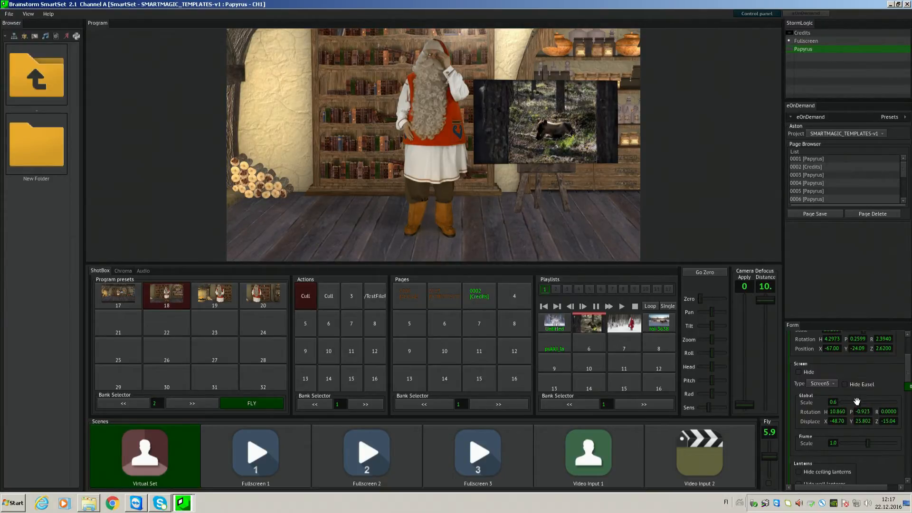
- Set the picture screen's global scale to 0.4 and its Z displacement to -23.84
drag(856, 402, 858, 407)
key(ctrl)
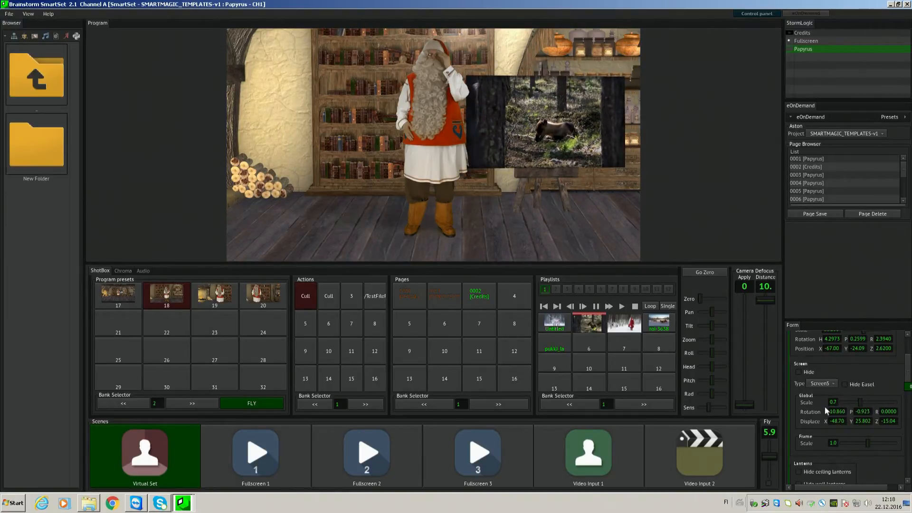
drag(889, 421, 850, 398)
drag(888, 426, 887, 448)
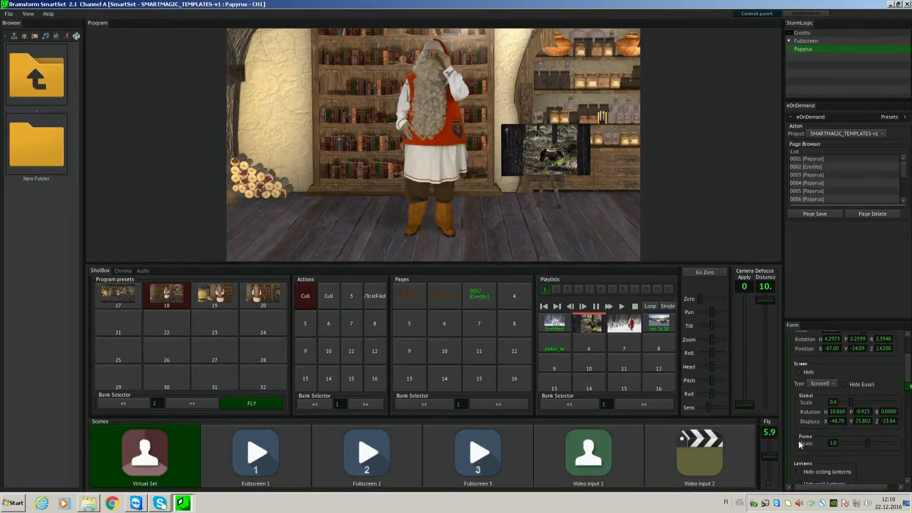
- Enlarge the picture screen's frame scale to 2.0, and reduce it to 1.4
drag(867, 442, 901, 447)
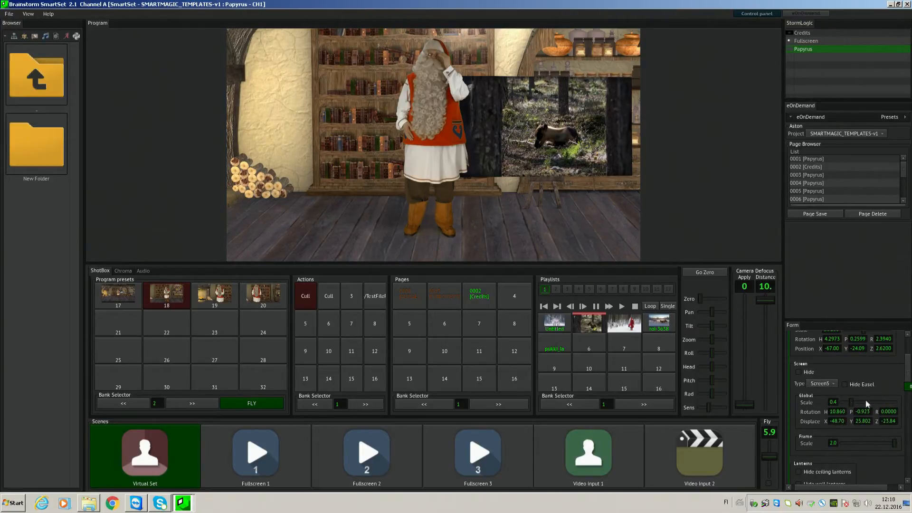
scroll(876, 380, down, 3)
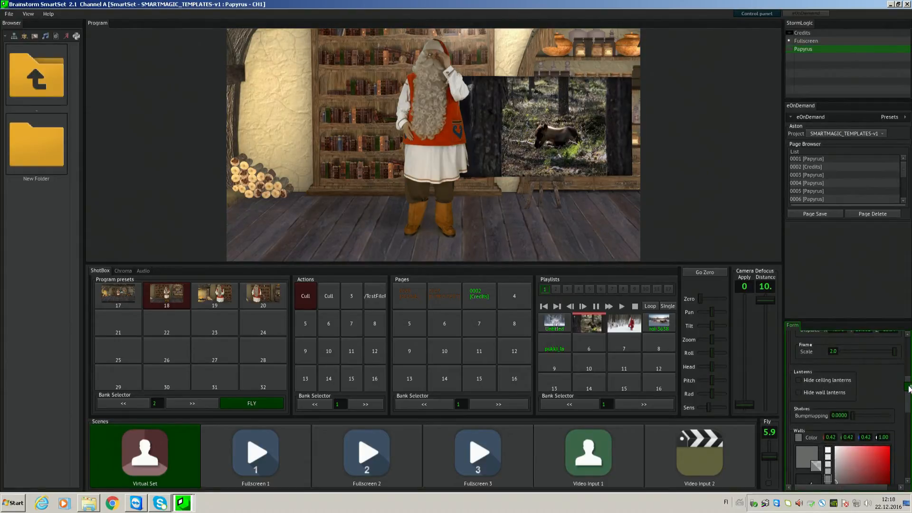
drag(896, 352, 882, 353)
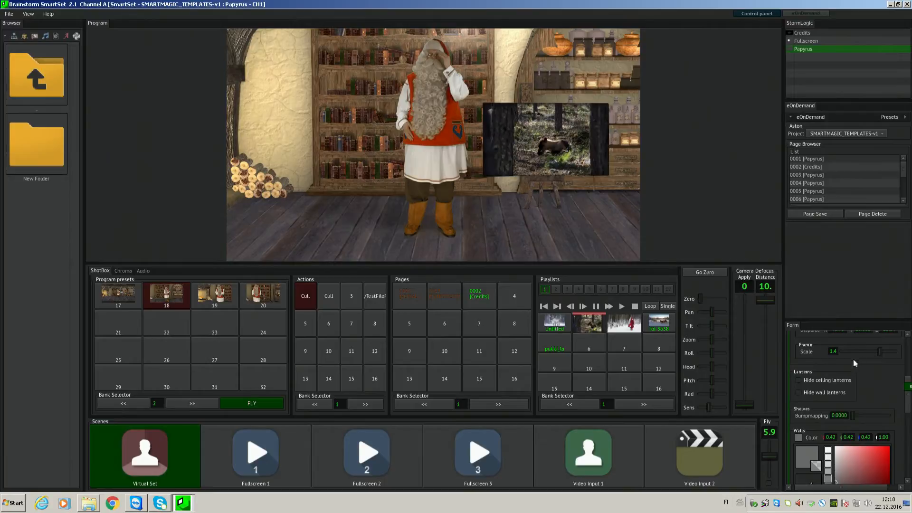
- Set the picture screen's global scale to 0.7, its Z displacement to -12.84 and its frame scale to 0.9
scroll(907, 396, up, 3)
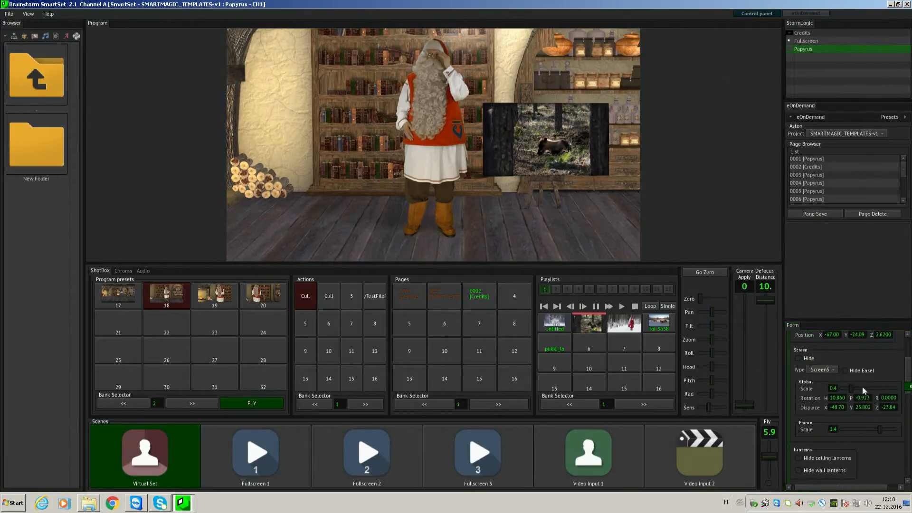
drag(851, 388, 857, 389)
drag(877, 428, 900, 408)
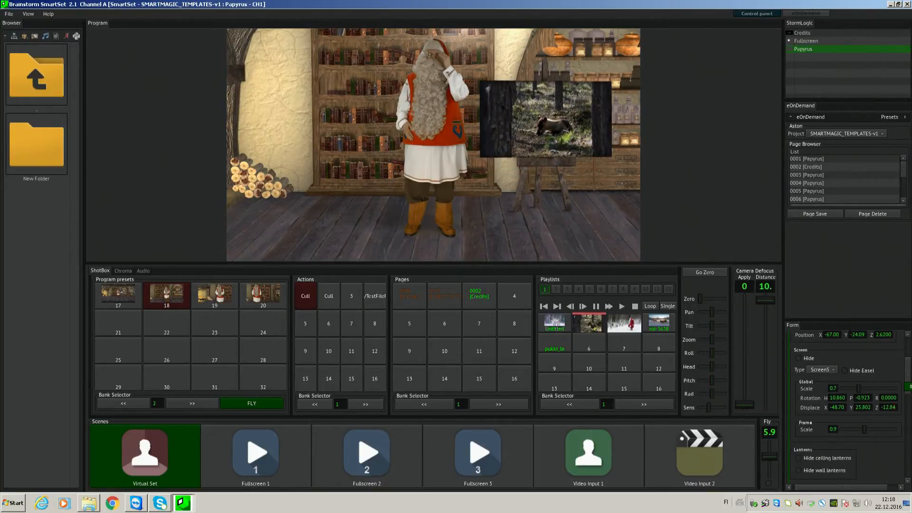
- Hide the ceiling lanterns and fly the camera to program preset 17
scroll(819, 395, down, 5)
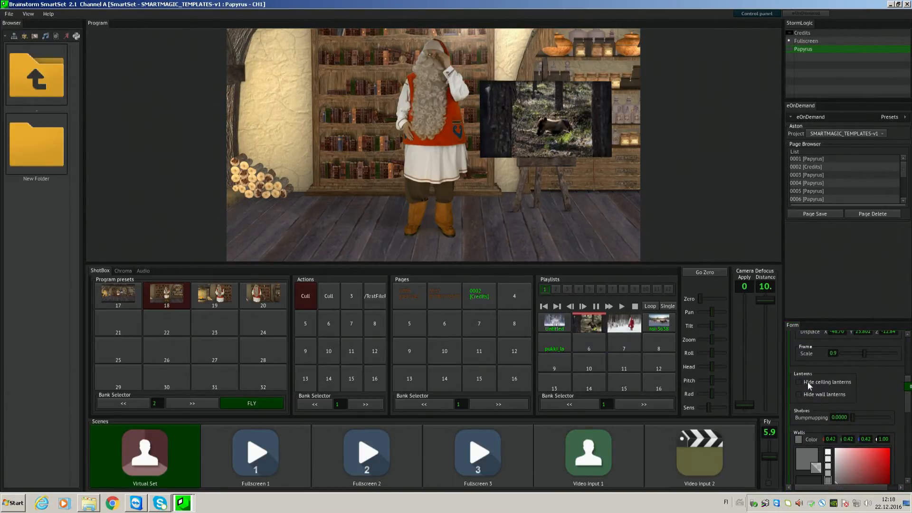
click(807, 381)
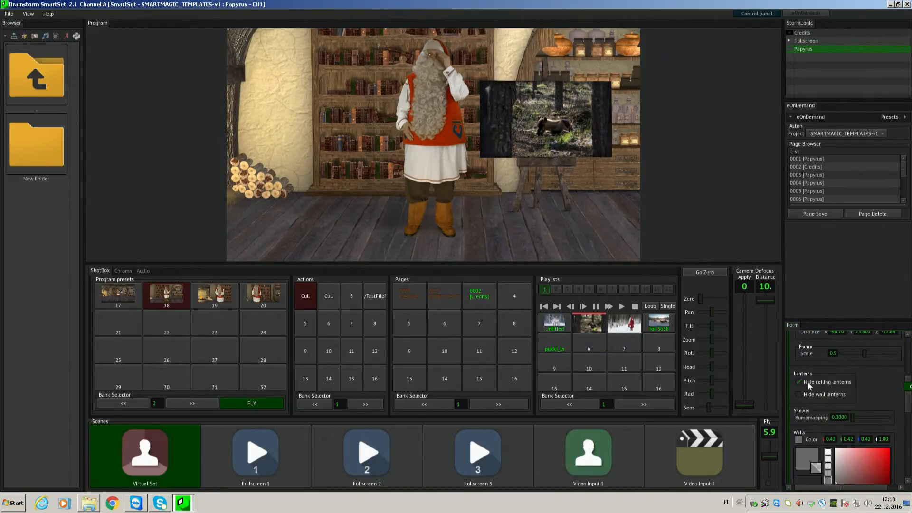
click(113, 298)
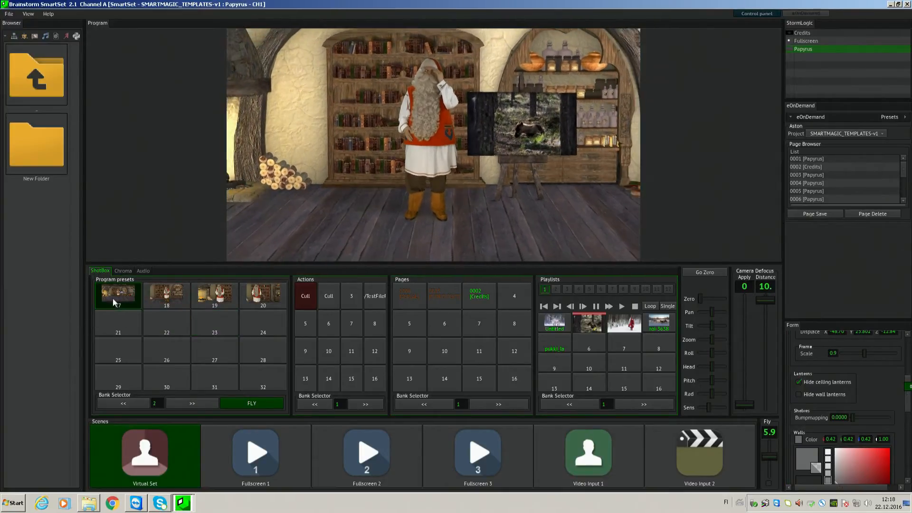
- Unhide the ceiling lanterns and move the camera until the wall with the stove and wall lanterns is in view
click(819, 383)
click(320, 179)
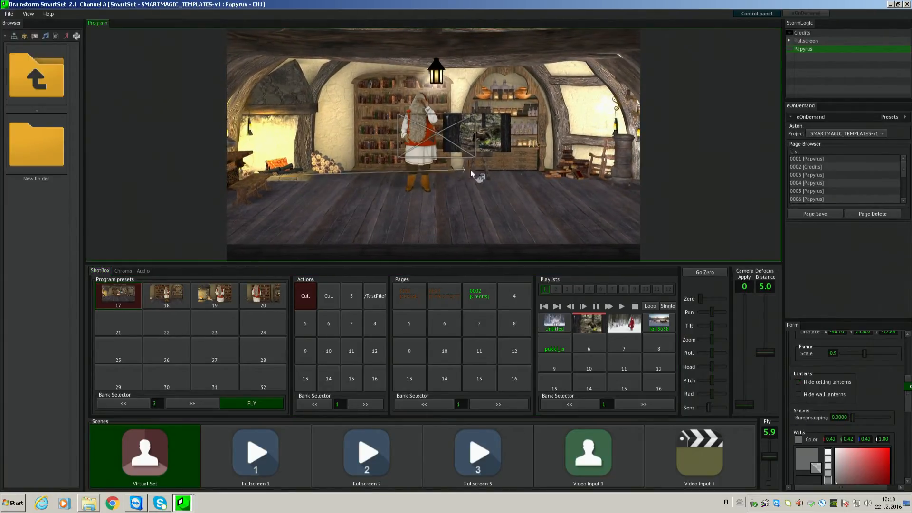
ctrl+drag(470, 170, 466, 176)
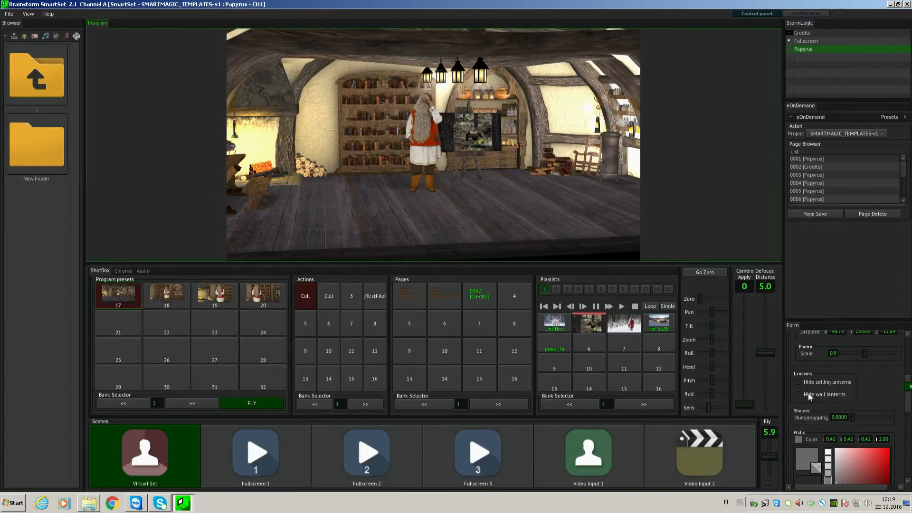
drag(656, 328, 383, 191)
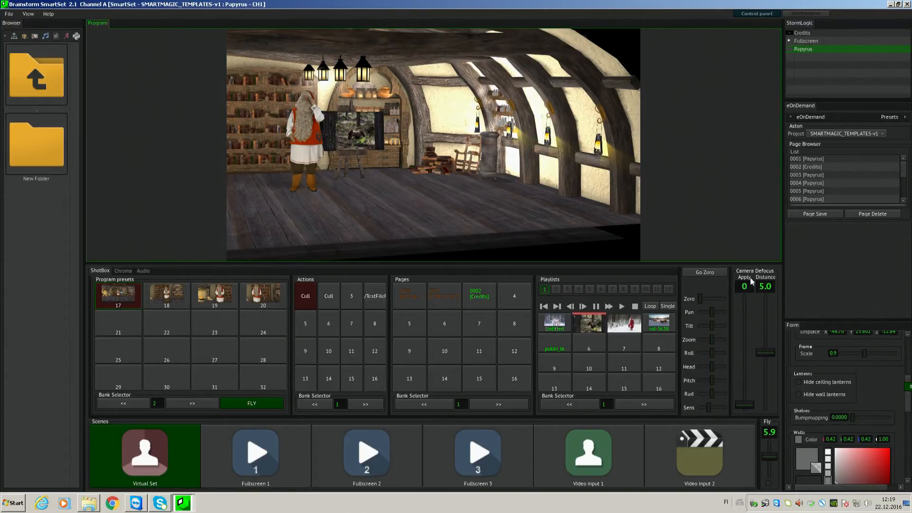
- Change the walls' colour to the dark green 00190F
drag(907, 399, 909, 415)
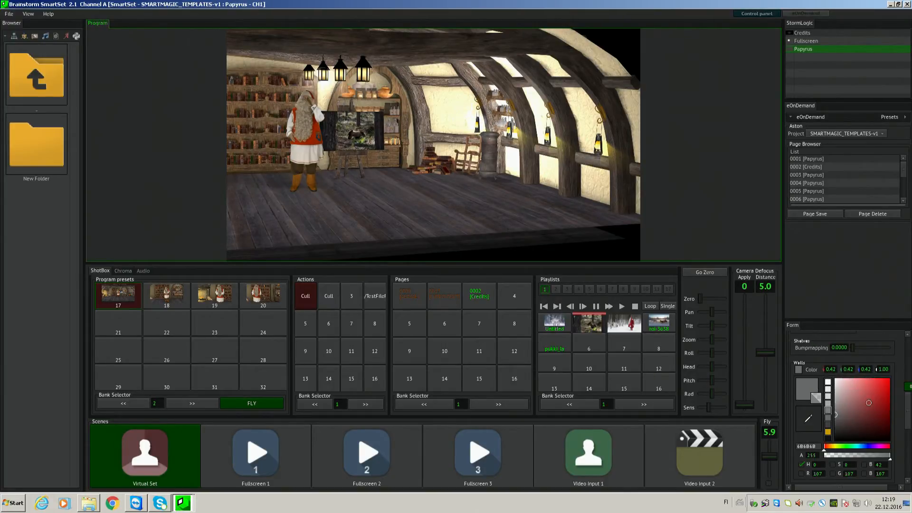
mouse_move(866, 412)
mouse_down()
mouse_move(865, 395)
mouse_move(858, 409)
mouse_move(879, 428)
mouse_move(841, 451)
mouse_move(904, 423)
mouse_move(903, 437)
mouse_up()
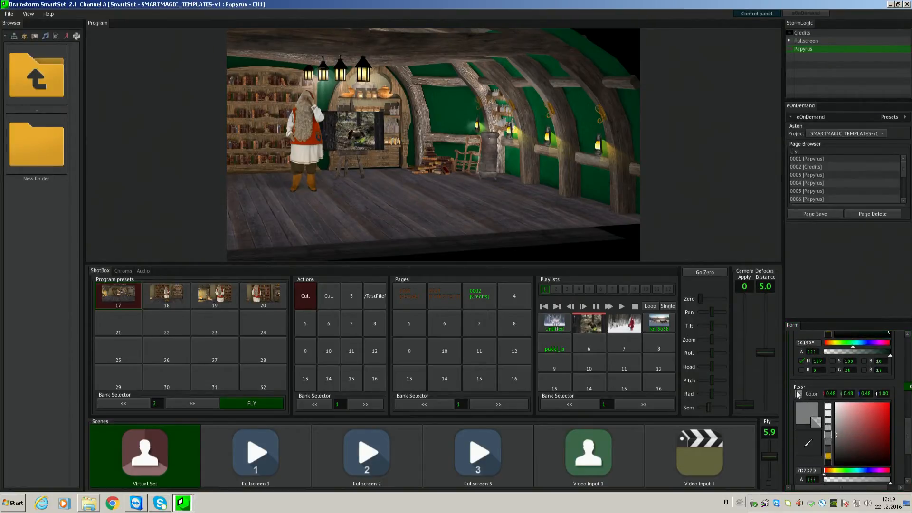
scroll(900, 415, up, 4)
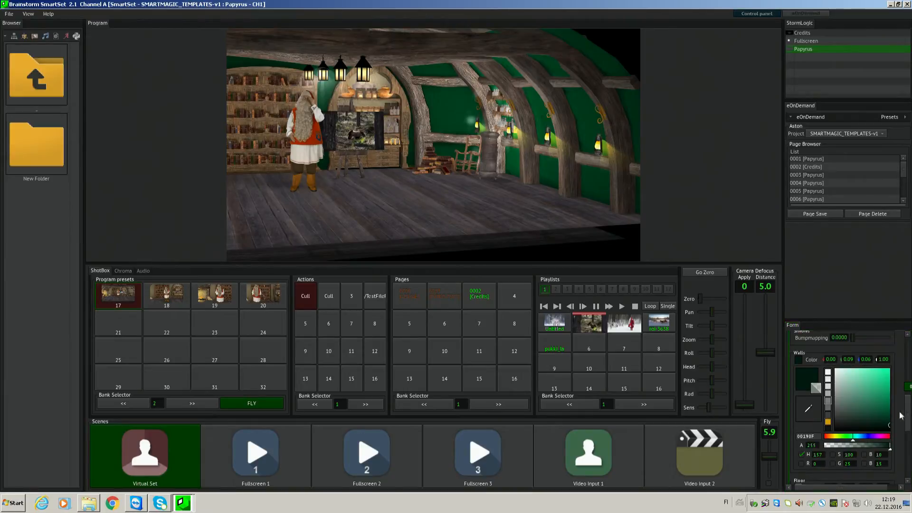
click(806, 378)
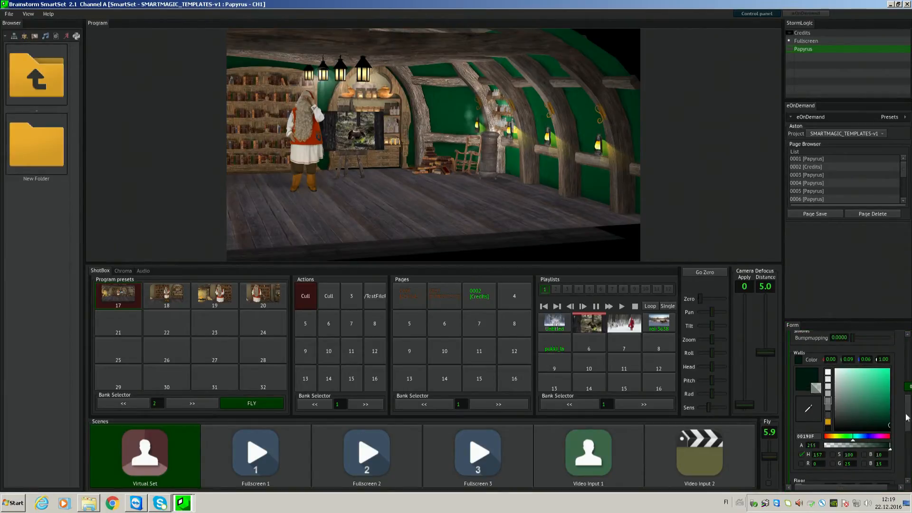
- Change the floor's colour to the dark red 581010
scroll(906, 417, down, 4)
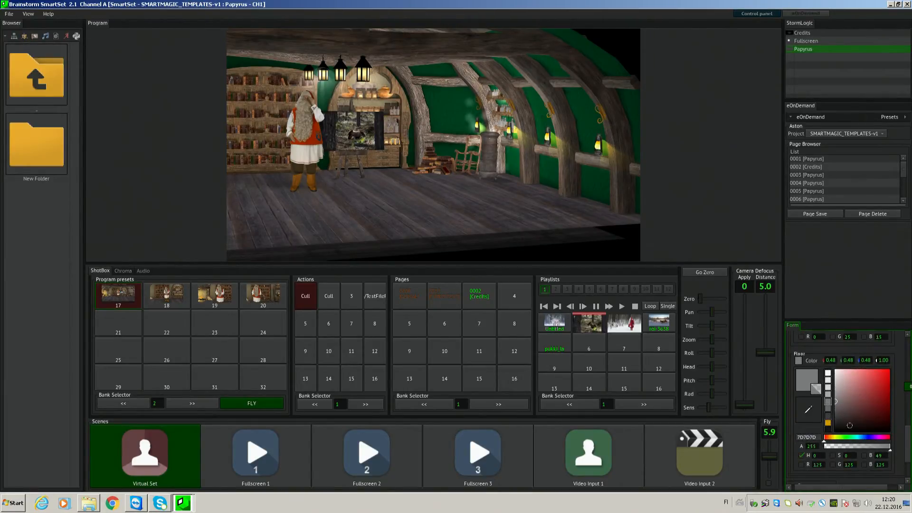
click(878, 418)
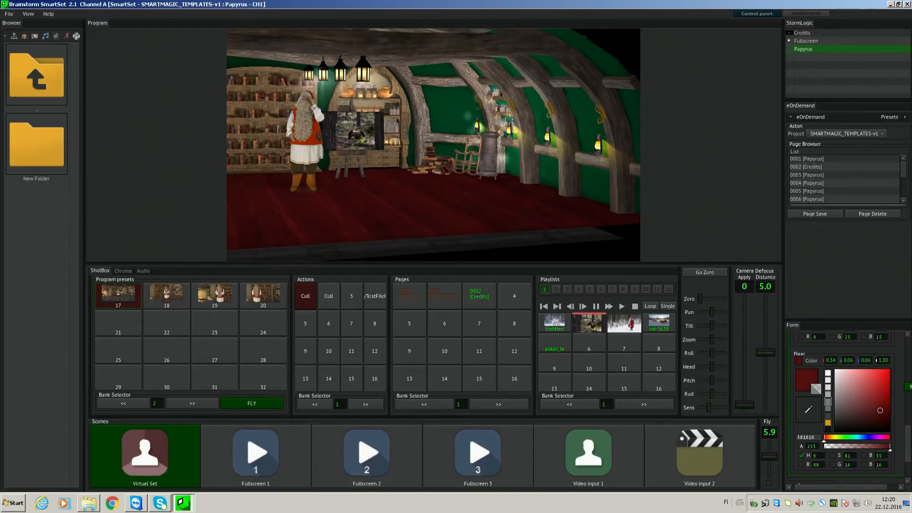
scroll(905, 401, up, 4)
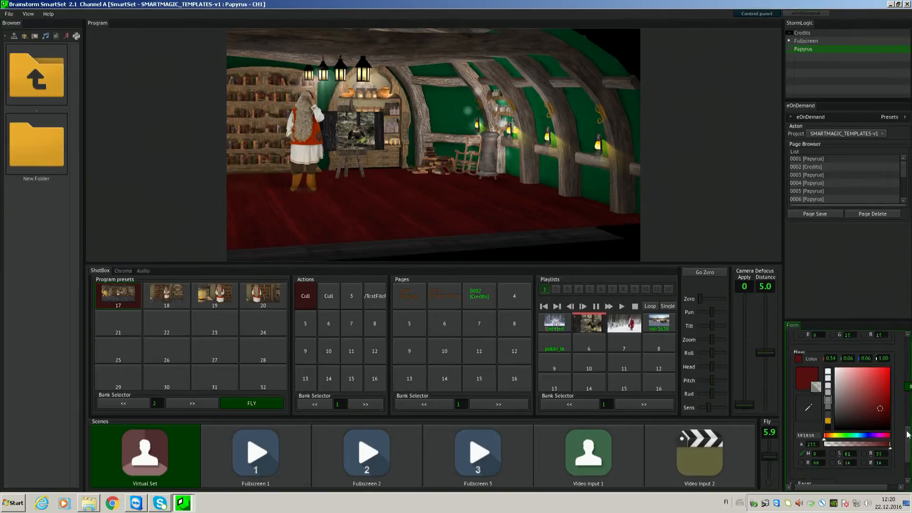
- Open the set's light settings and lower the roof light intensity to 0.0000
scroll(905, 401, up, 3)
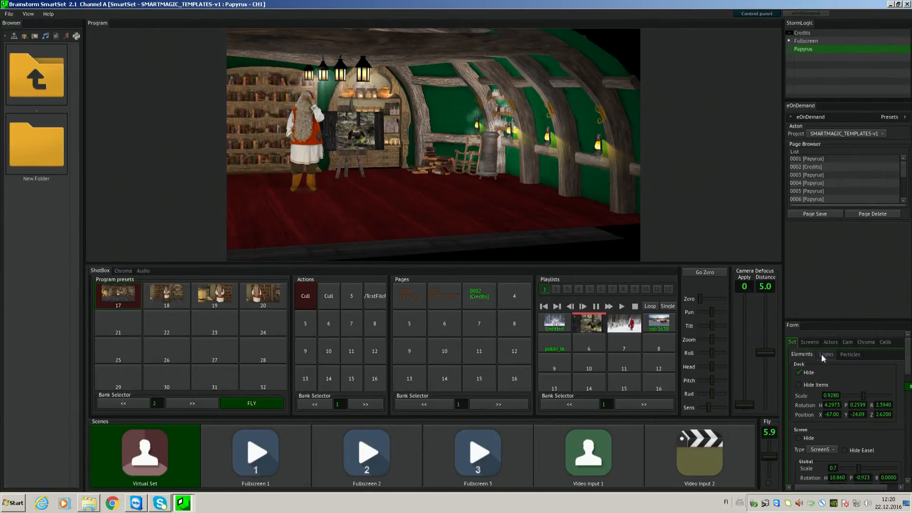
click(824, 355)
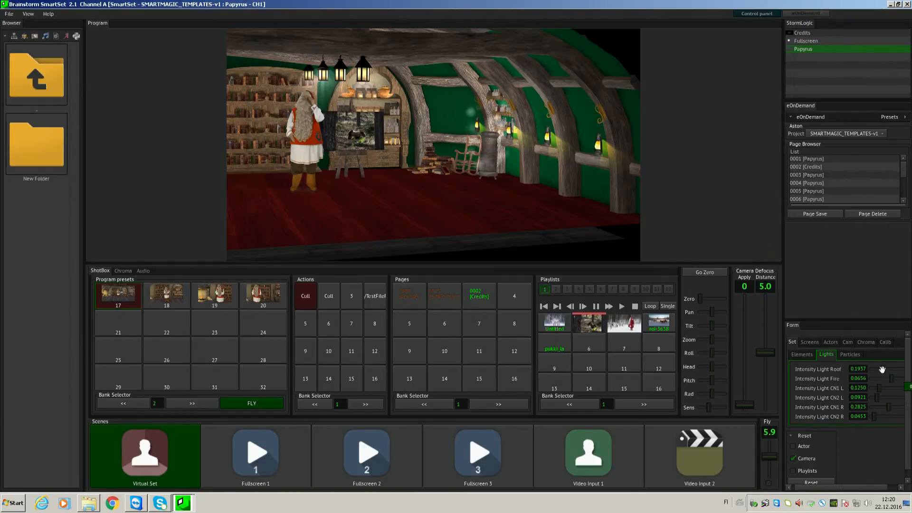
drag(882, 370, 819, 382)
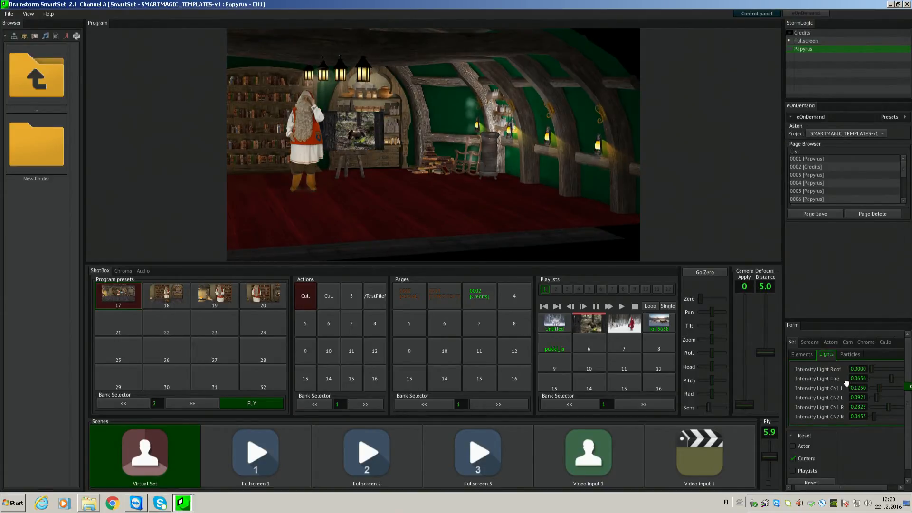
- Turn the camera toward the fireplace and lower the fire light intensity to 0.0281
click(837, 379)
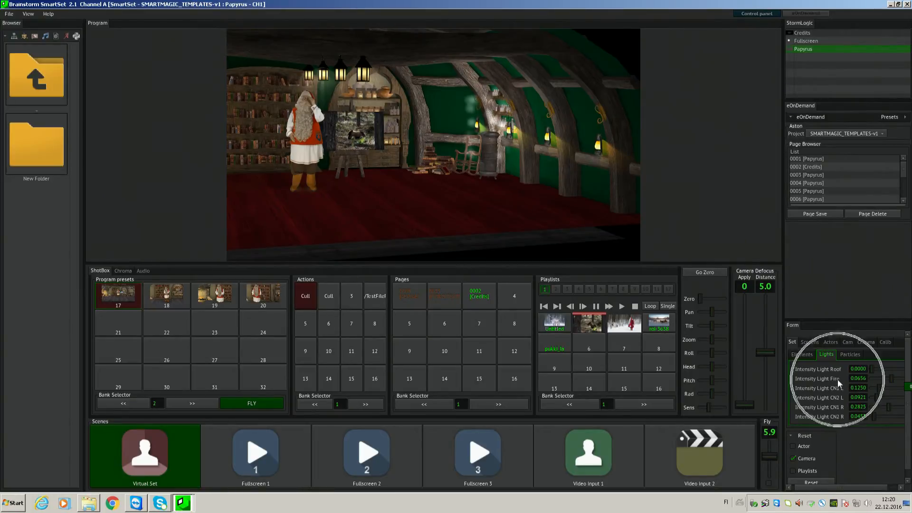
drag(546, 194, 249, 195)
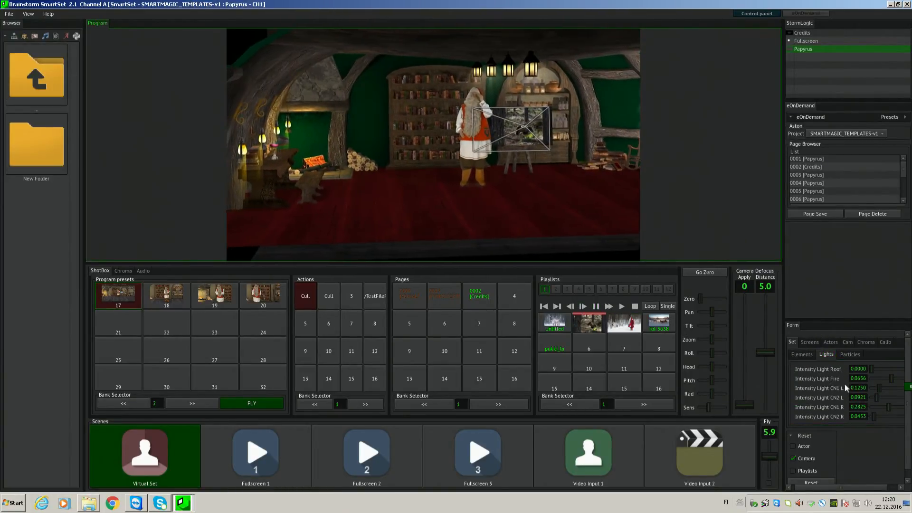
click(863, 374)
mouse_move(886, 379)
mouse_down()
mouse_move(868, 378)
mouse_move(910, 378)
mouse_move(879, 382)
mouse_up()
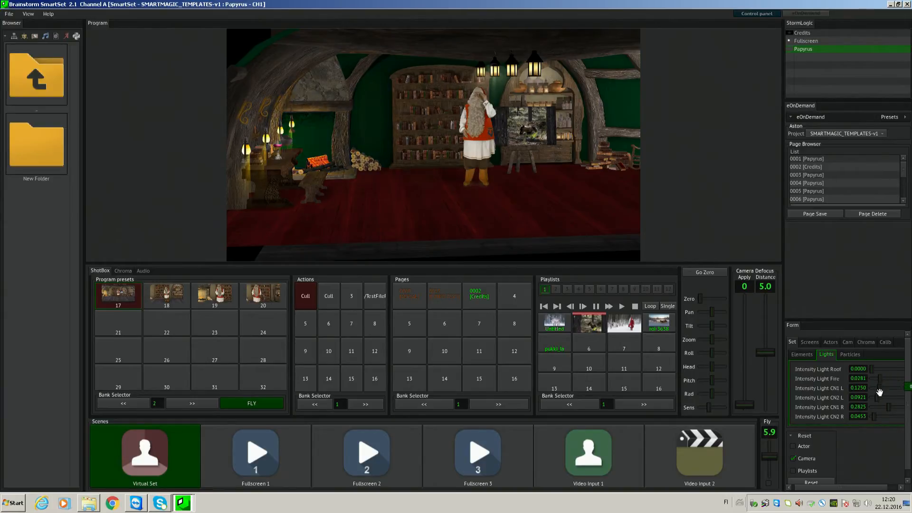
- Bring the workbench side of the room into view and set the CN1 L light intensity to 0.0703
drag(519, 190, 283, 201)
click(301, 110)
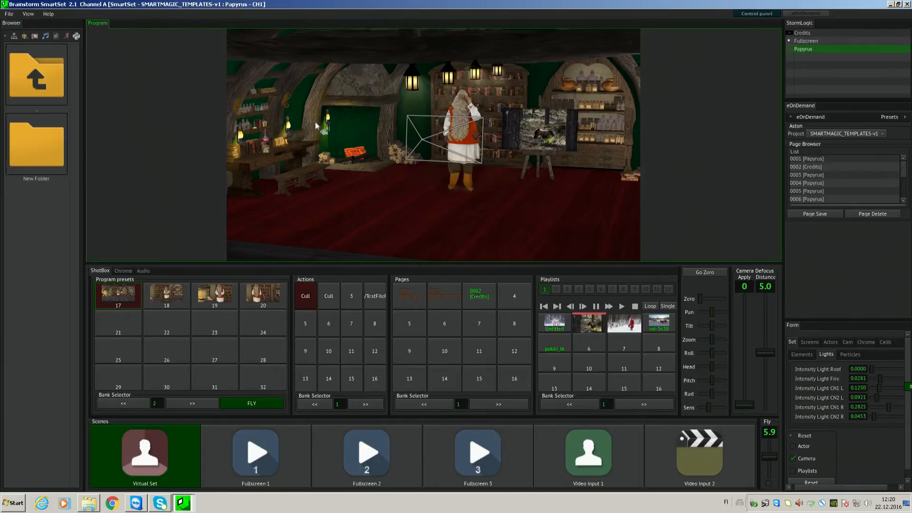
click(880, 388)
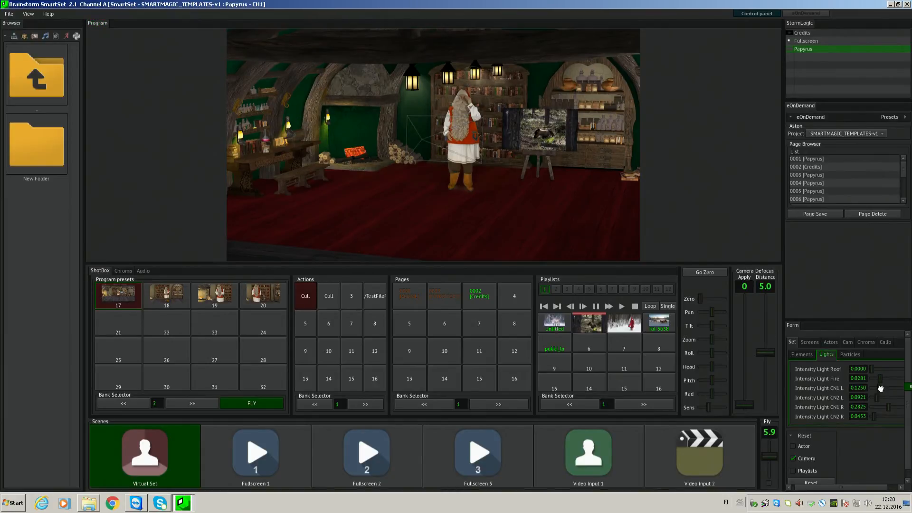
drag(880, 388, 908, 387)
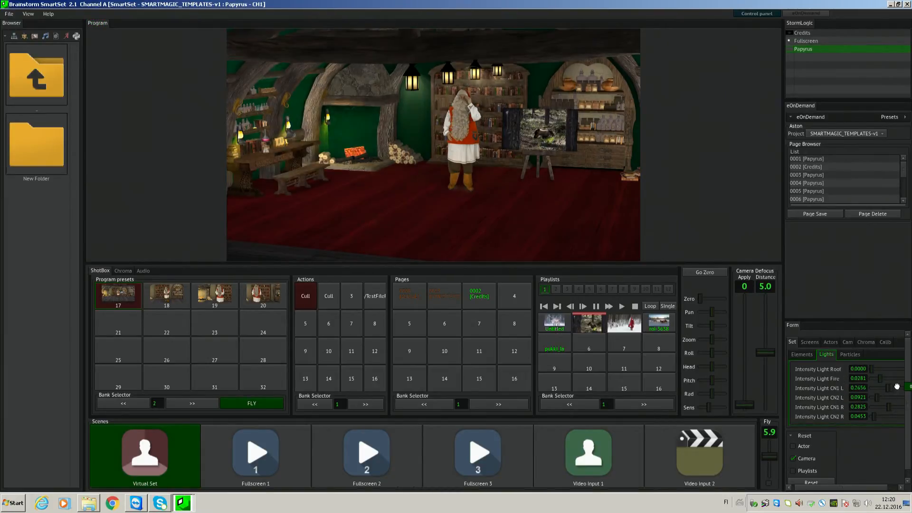
drag(904, 388, 876, 387)
key(ctrl)
key(ctrl)
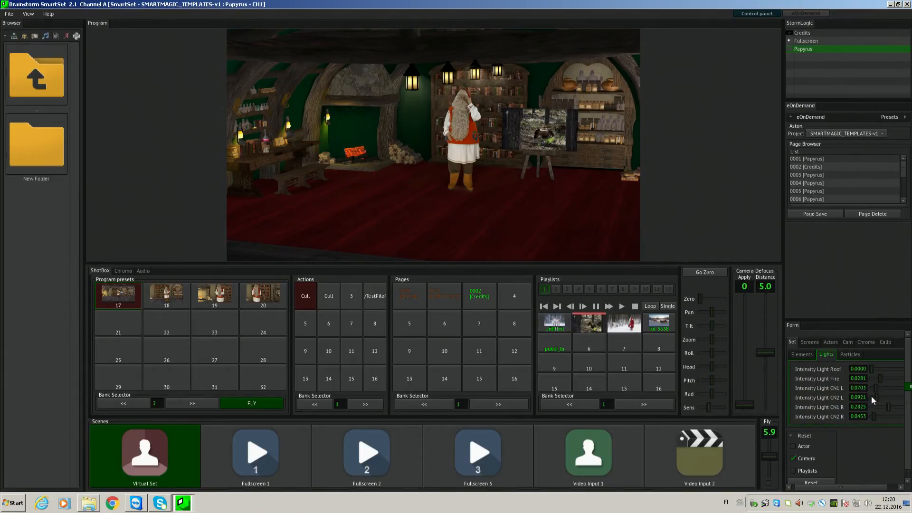
- Set the CN2 L light intensity to 0.1312 while checking its effect on the workbench side of the room
drag(878, 397, 887, 398)
drag(471, 240, 292, 229)
drag(397, 231, 392, 236)
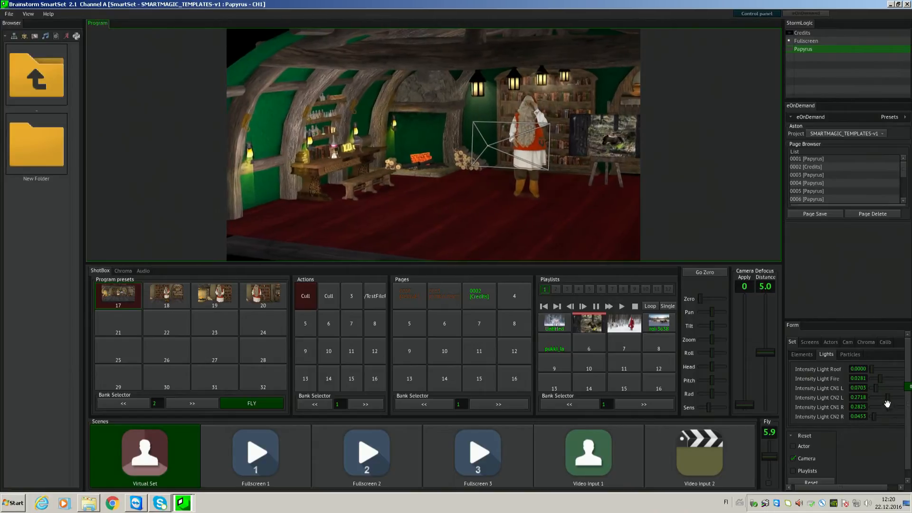
mouse_move(888, 400)
mouse_down()
mouse_move(908, 399)
mouse_move(879, 398)
mouse_up()
- Turn the camera toward the stove side of the room and set the CN1 R light intensity to 0.1640
drag(368, 200, 649, 197)
mouse_move(440, 210)
mouse_down()
mouse_move(612, 199)
mouse_move(591, 205)
mouse_up()
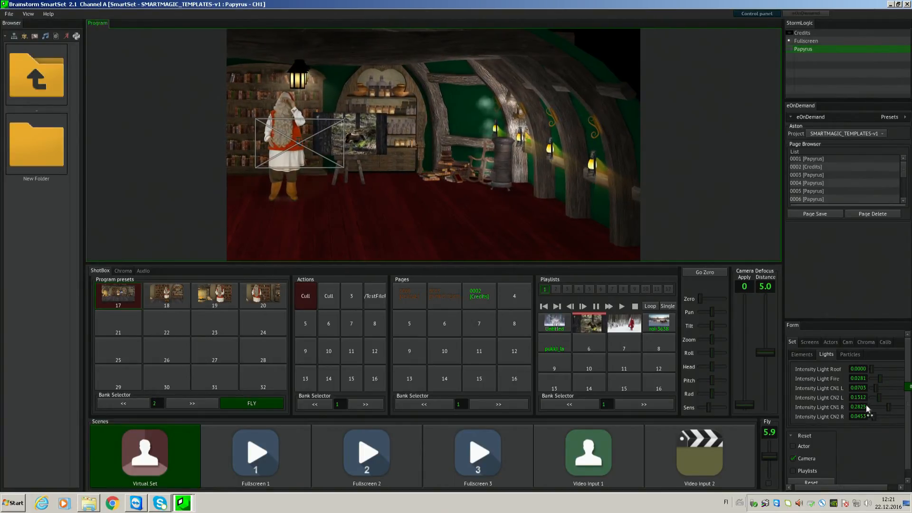
drag(885, 406, 910, 406)
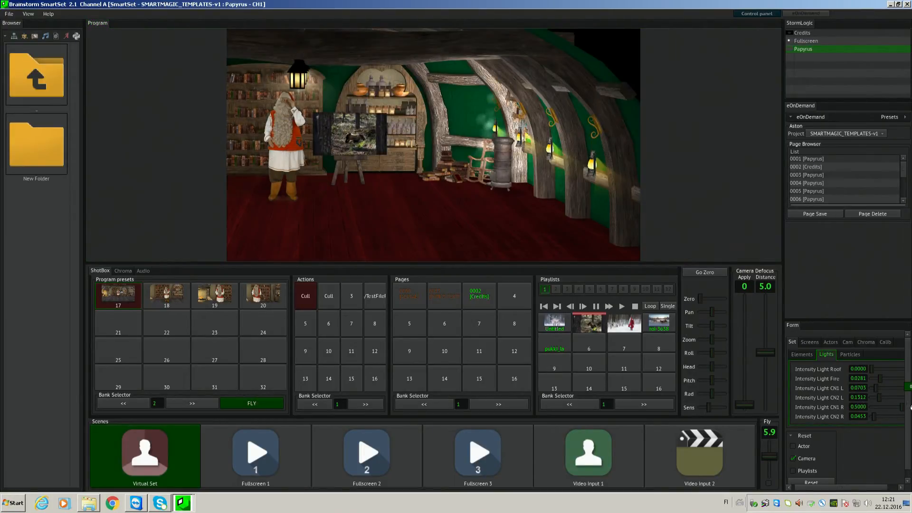
drag(828, 487, 866, 483)
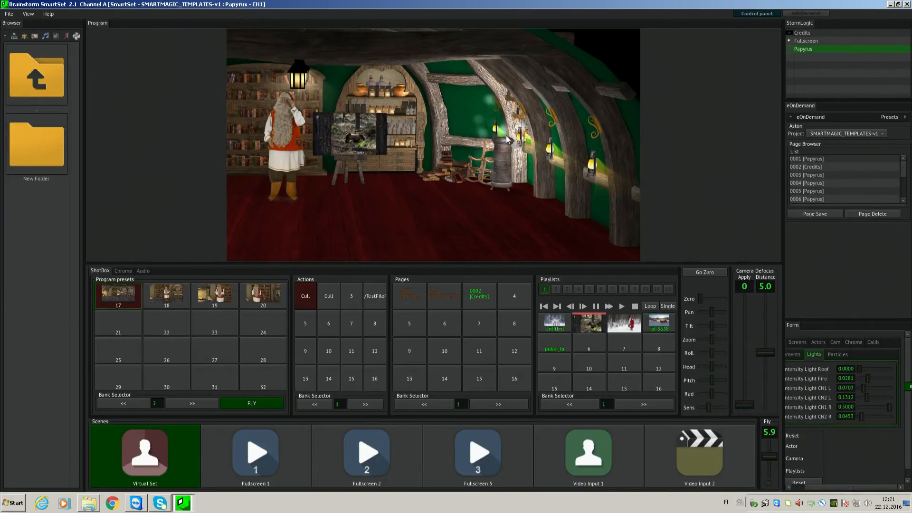
drag(894, 406, 873, 403)
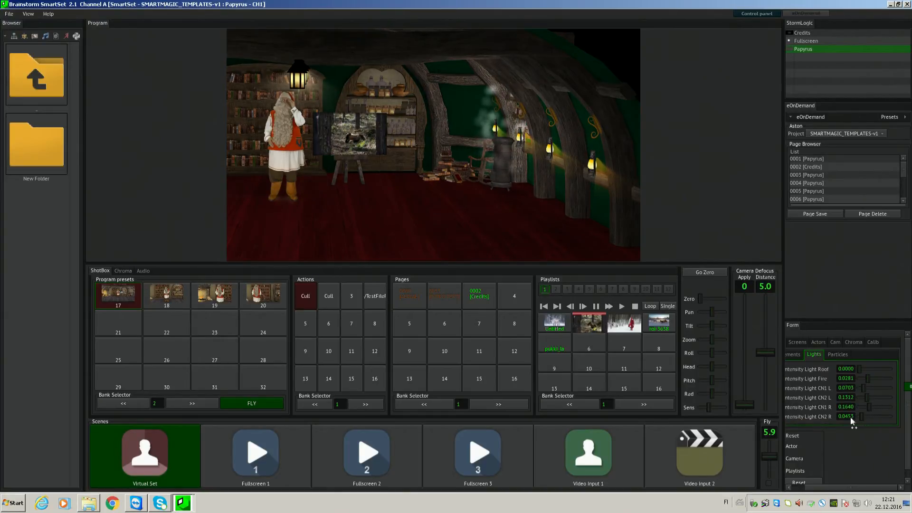
- Raise the CN2 R light intensity to 0.2250
click(822, 415)
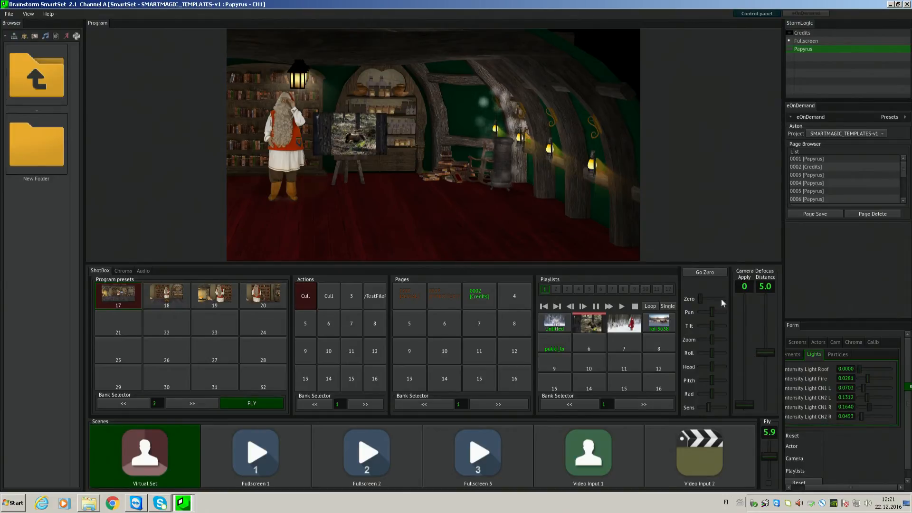
click(611, 150)
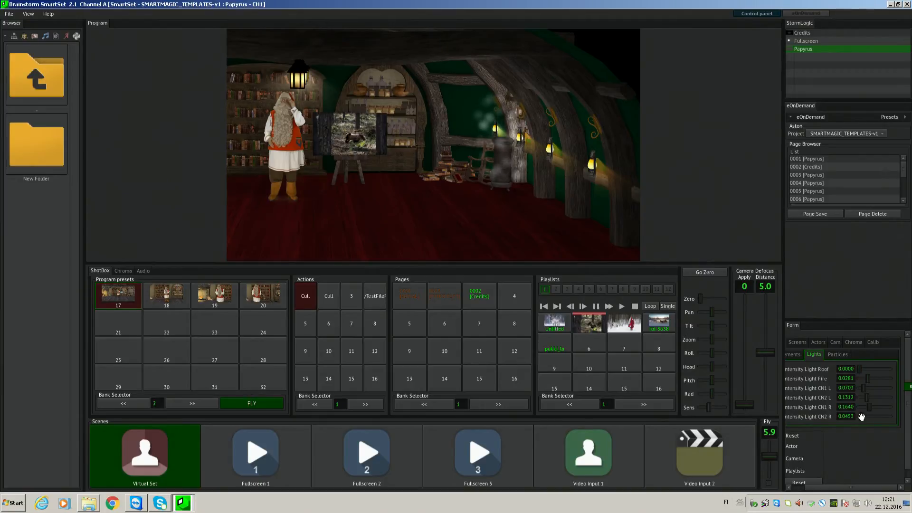
mouse_move(861, 417)
mouse_down()
mouse_move(891, 419)
mouse_move(873, 419)
mouse_up()
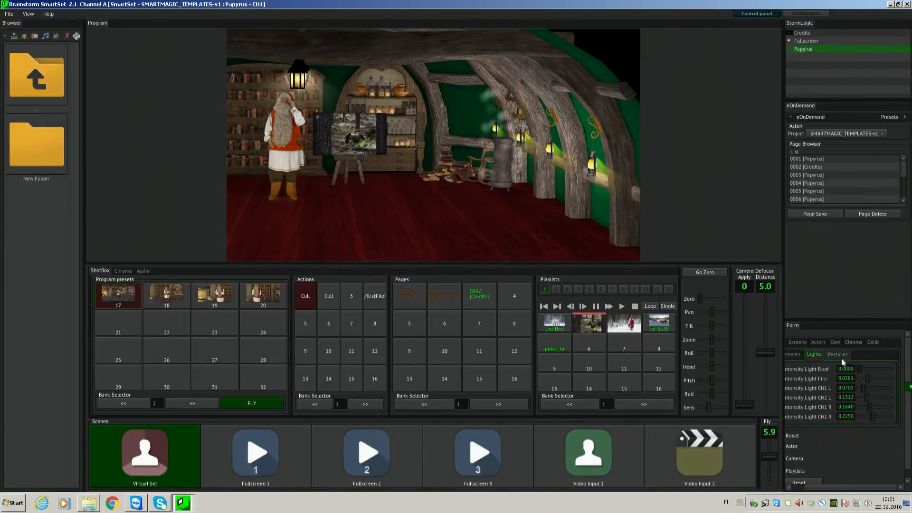
- Open the set's particle settings, start the sparkler and turn the camera back toward the fireplace side
drag(834, 488, 818, 487)
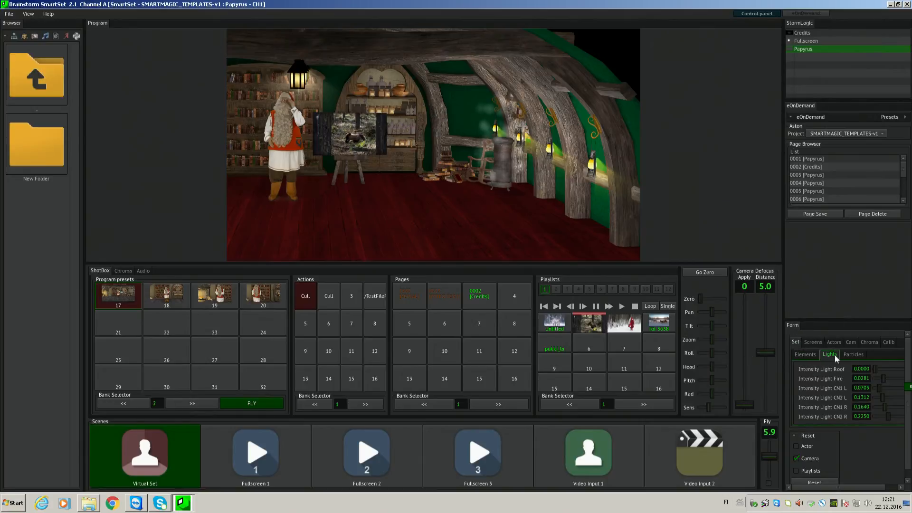
click(852, 355)
click(828, 374)
drag(481, 185, 295, 205)
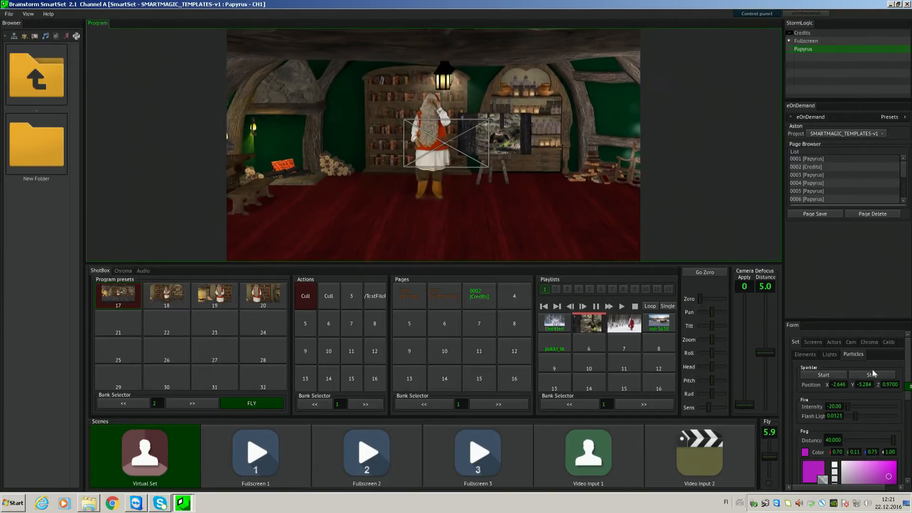
click(828, 375)
drag(372, 184, 223, 177)
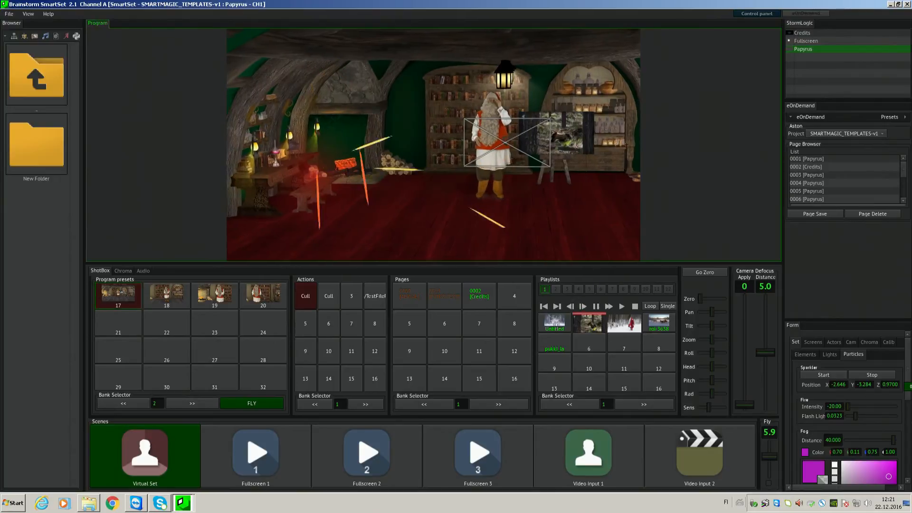
- Move the sparkler to X -2.769, Y -0.584, Z 0.6700 at the fireplace and stop it
click(840, 385)
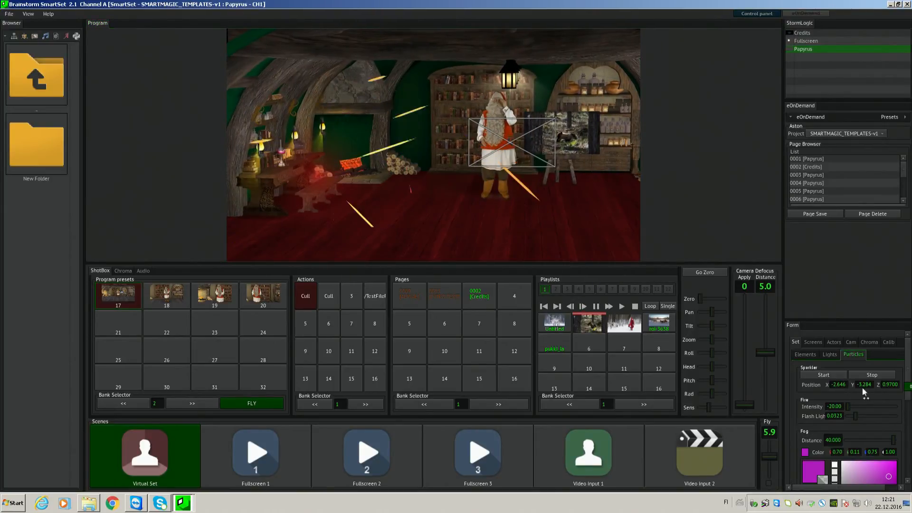
drag(839, 384, 889, 385)
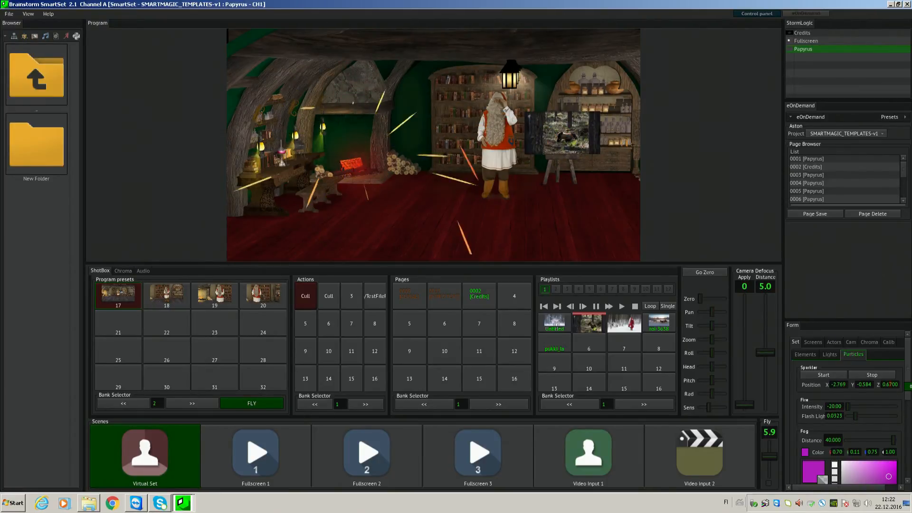
click(868, 376)
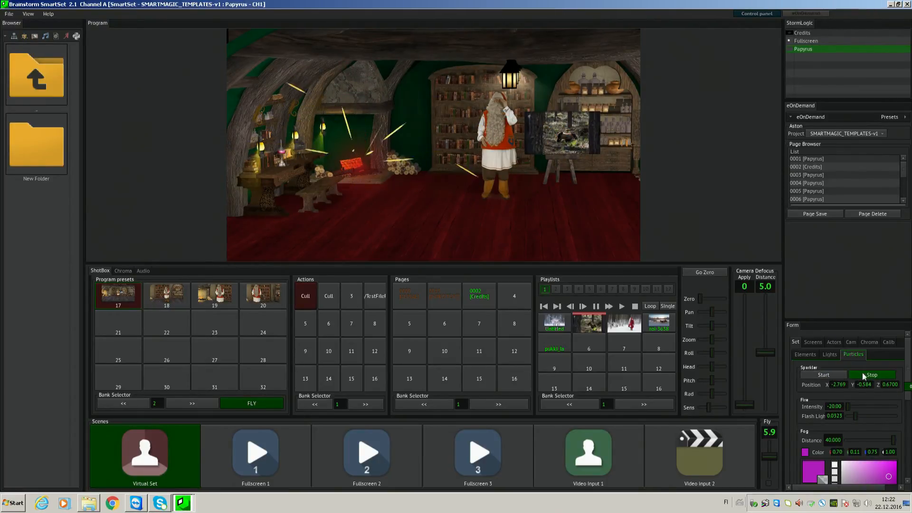
click(864, 375)
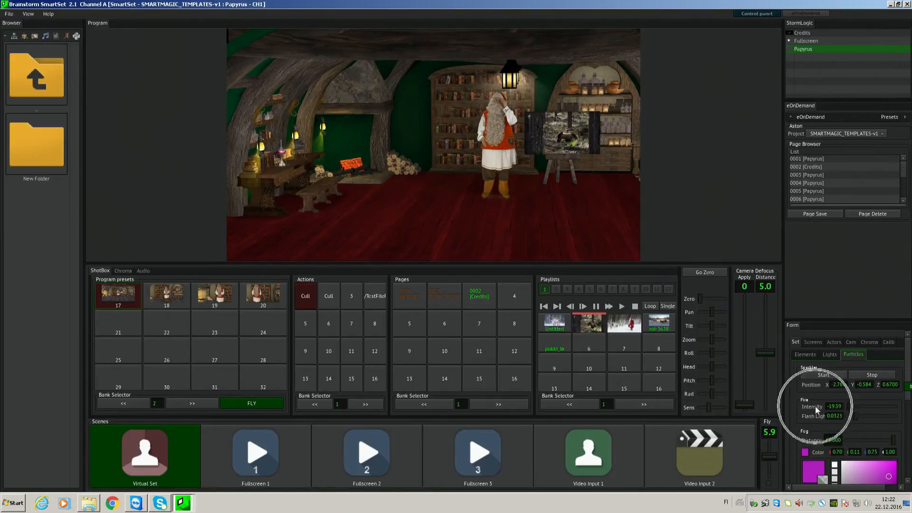
- Set the fire particle intensity to -9.090 and the fire's flash light to 0.0202
mouse_move(854, 406)
mouse_down()
mouse_move(893, 405)
mouse_move(864, 403)
mouse_up()
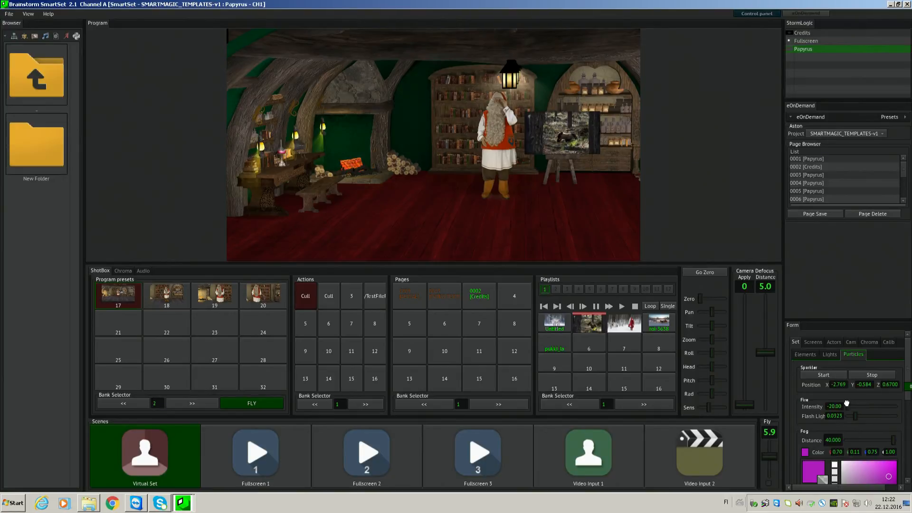
drag(868, 403, 875, 403)
click(824, 417)
drag(862, 419, 910, 418)
drag(911, 417, 813, 418)
drag(852, 419, 858, 417)
- Try the fog at a distance of 31.919, change its colour to blue 1D65C0 and return the distance to 40.000
drag(891, 441, 884, 441)
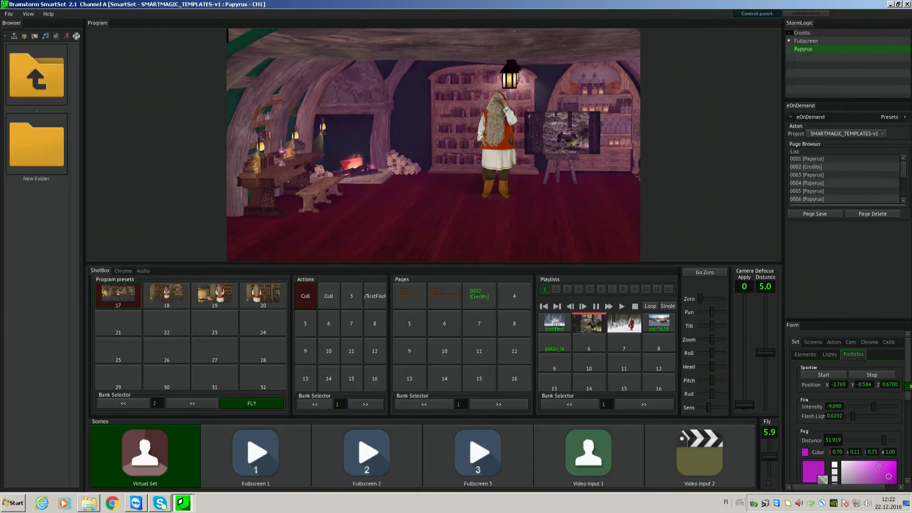
scroll(908, 375, down, 3)
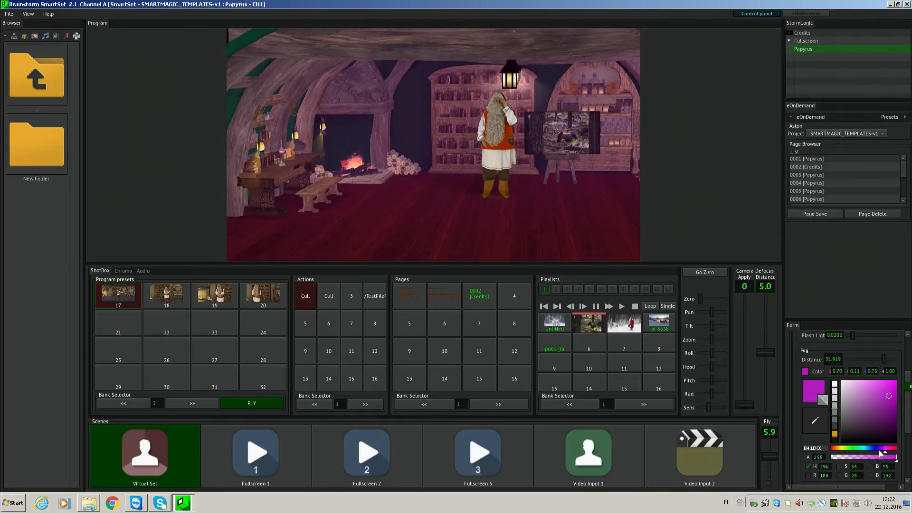
mouse_move(877, 450)
mouse_down()
mouse_move(829, 449)
mouse_move(870, 448)
mouse_up()
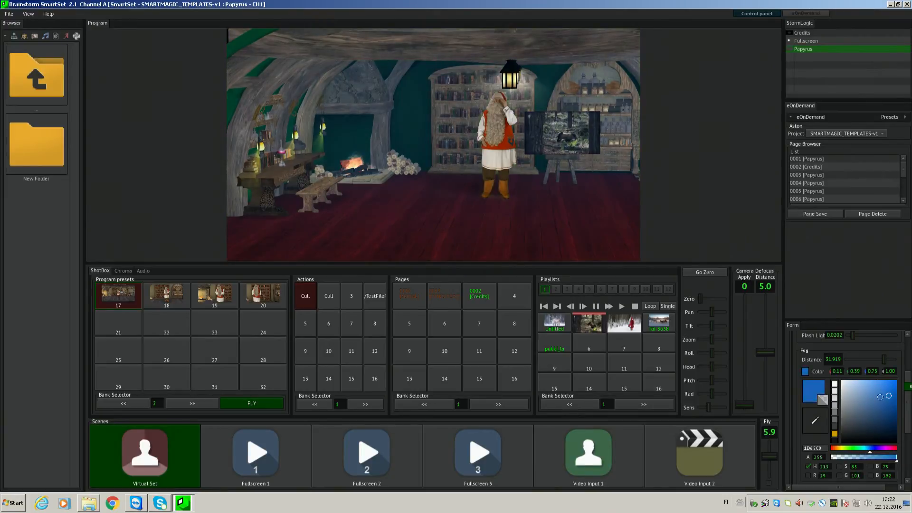
mouse_move(888, 362)
mouse_down()
mouse_move(834, 359)
mouse_move(904, 360)
mouse_up()
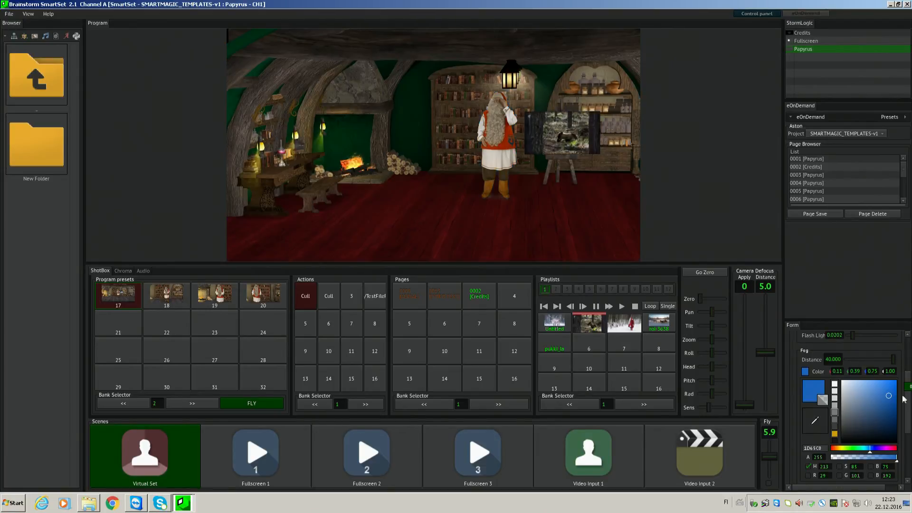
- Bring the stove into close view and set its steam intensity to 0.6818 and steam speed to 2.0000
drag(907, 401, 907, 433)
drag(502, 196, 713, 201)
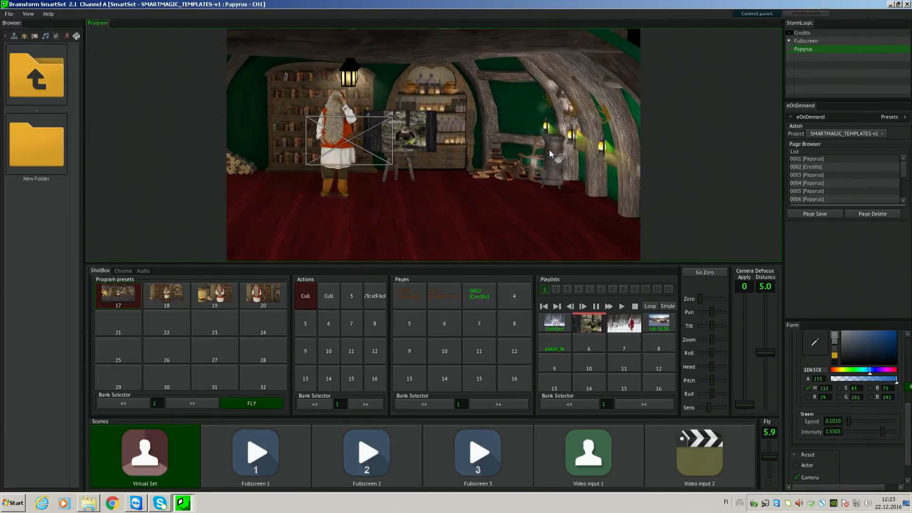
drag(562, 159, 571, 328)
drag(552, 195, 564, 76)
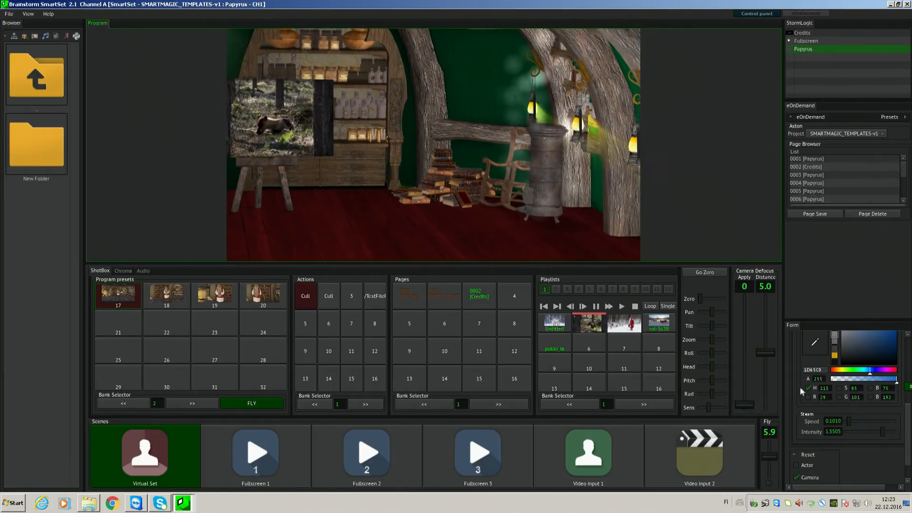
key(ctrl)
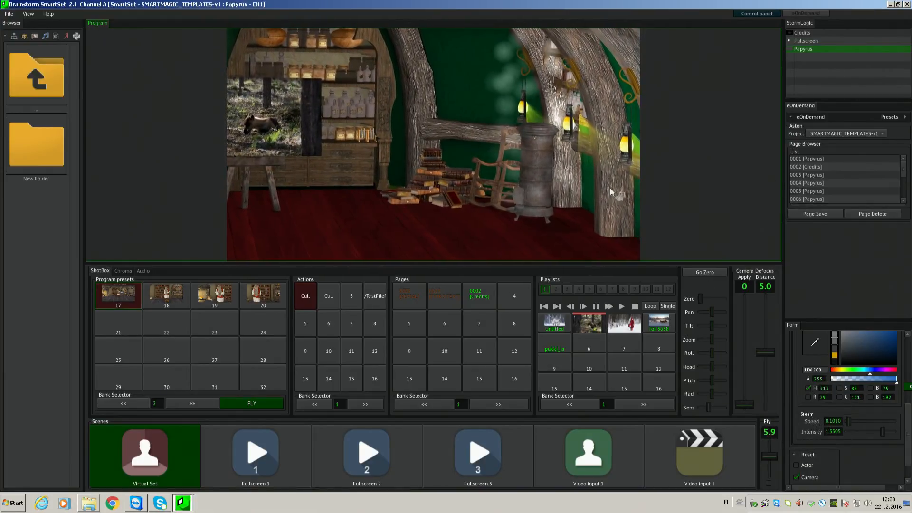
key(ctrl)
key(ctrl)
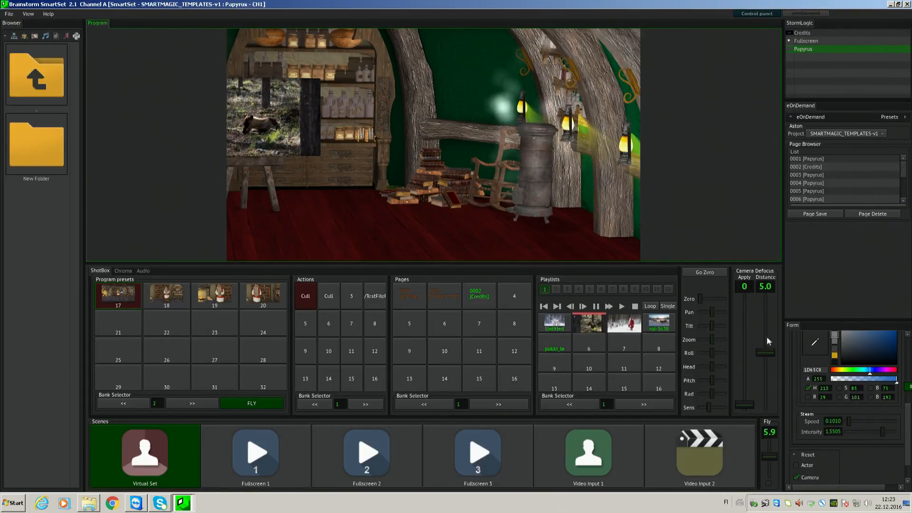
key(ctrl)
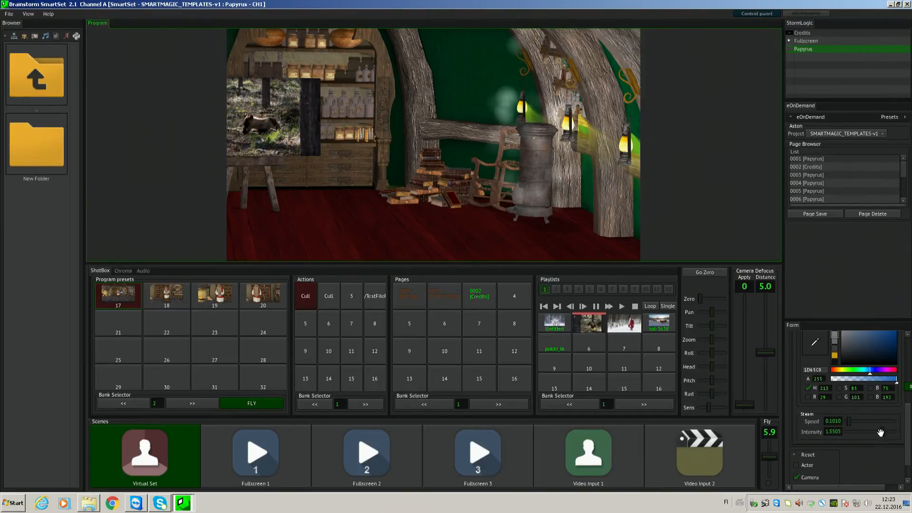
drag(880, 432, 837, 426)
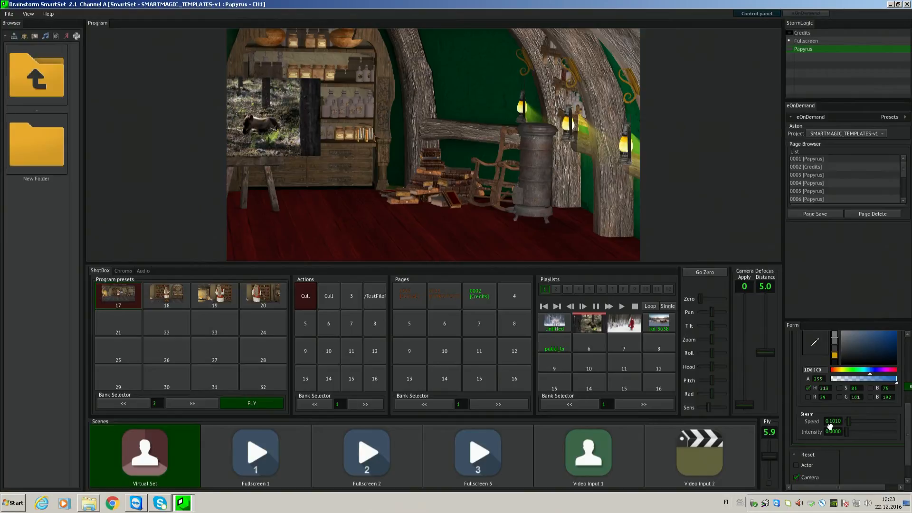
drag(829, 426, 910, 431)
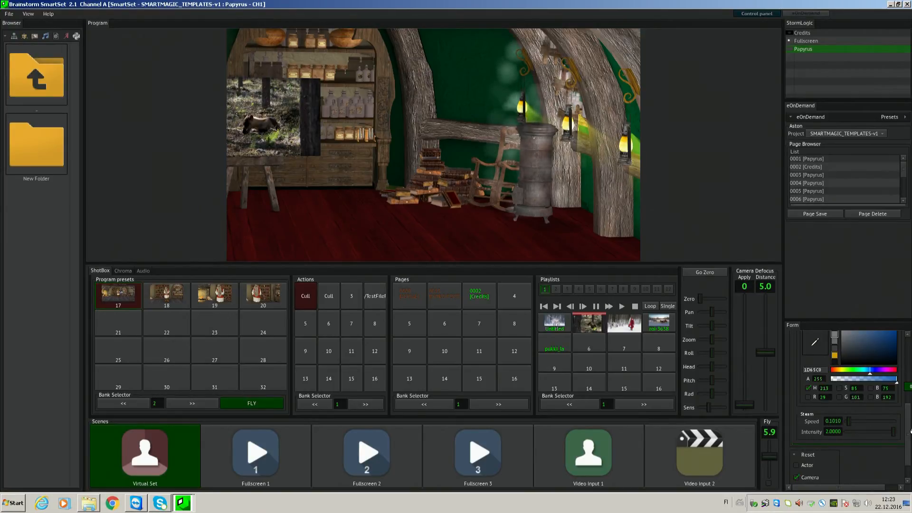
drag(902, 431, 872, 430)
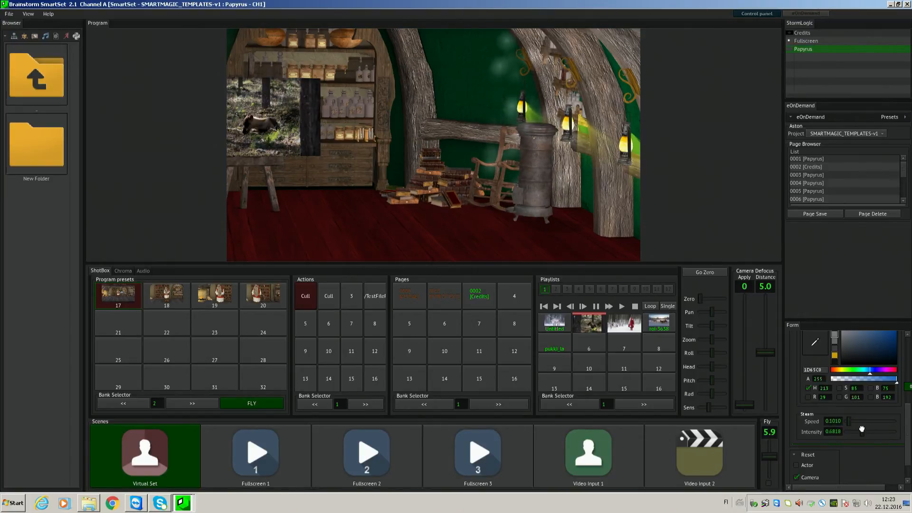
click(839, 420)
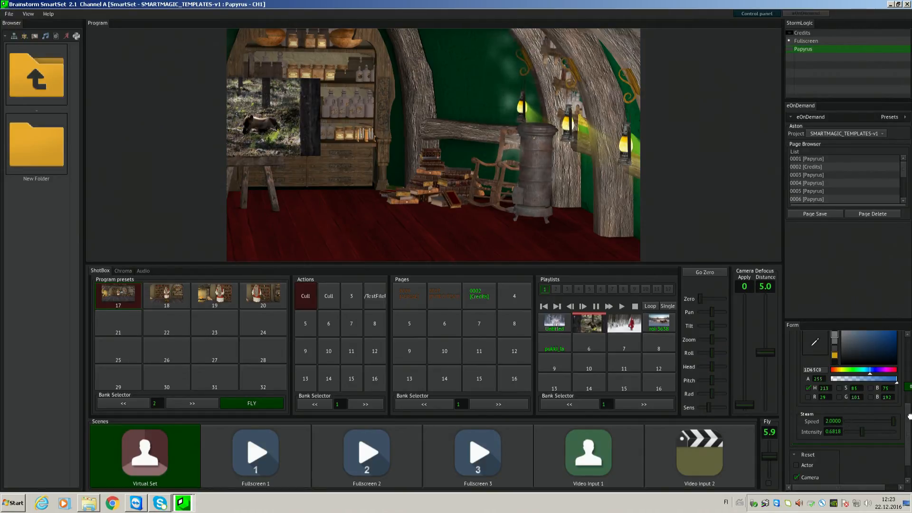
scroll(902, 423, up, 1)
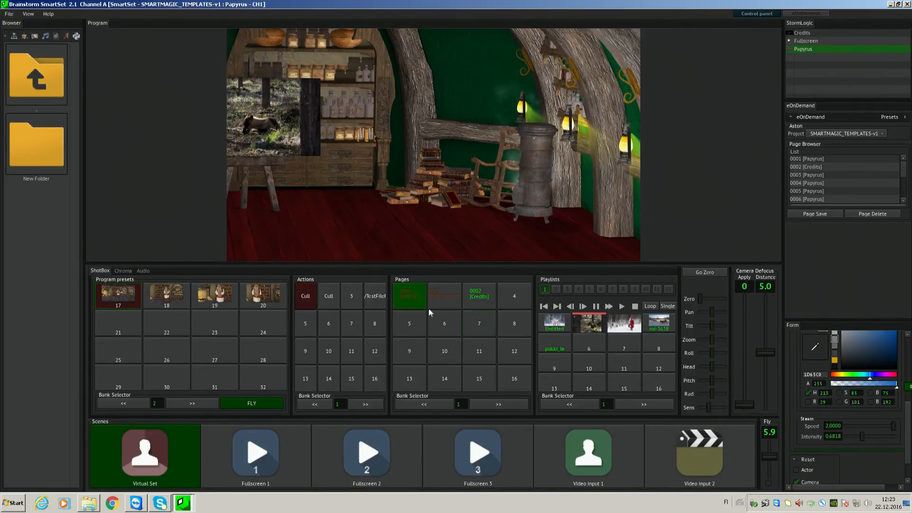
- Fly to camera preset 17 and hide the picture screen with the second Cull action
click(115, 291)
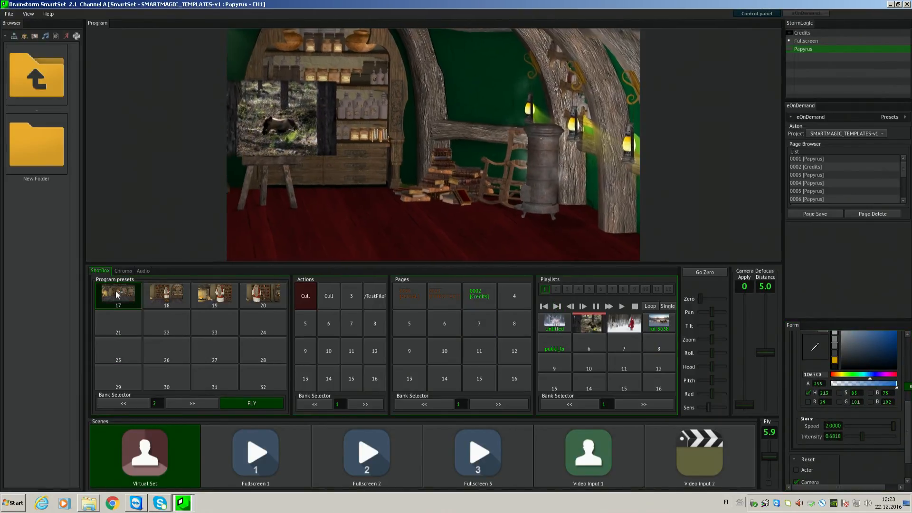
click(329, 297)
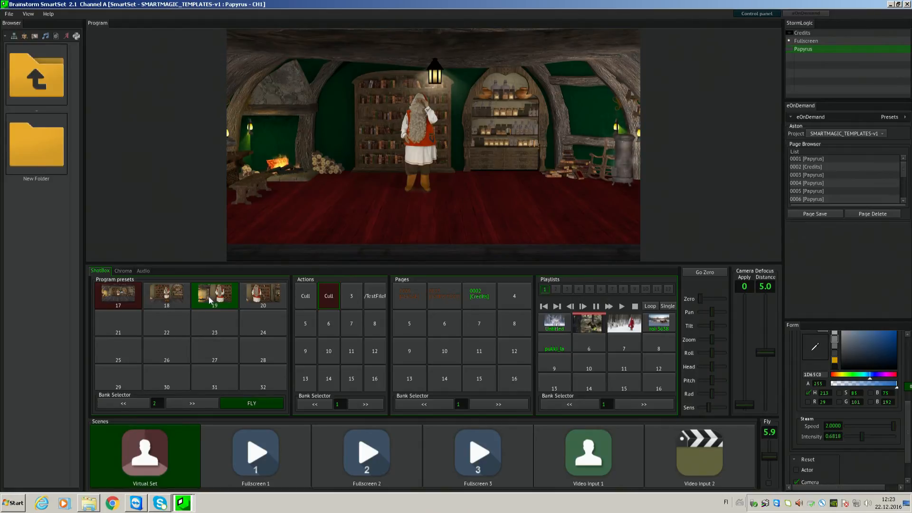
- Put the aerial video page on air, followed by the 0013 [INTRO TEXT] page with the fourth action, the test file
click(403, 295)
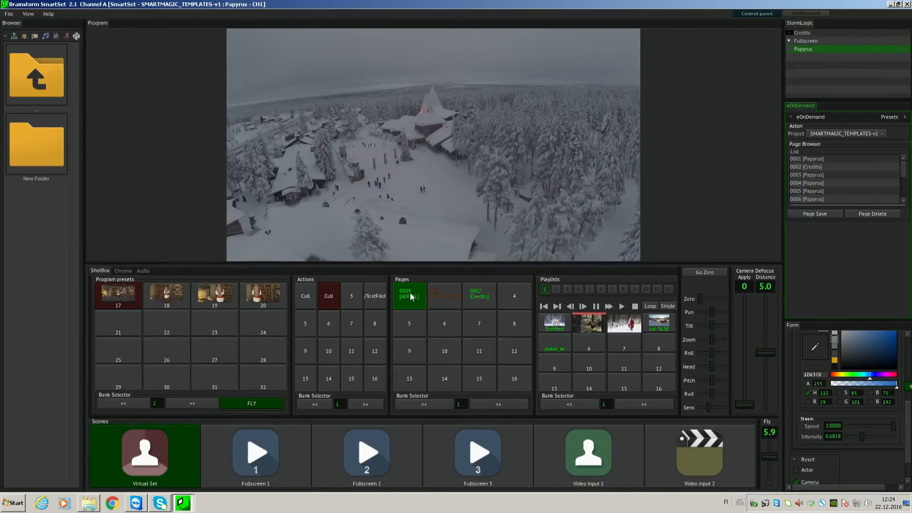
click(431, 291)
click(375, 298)
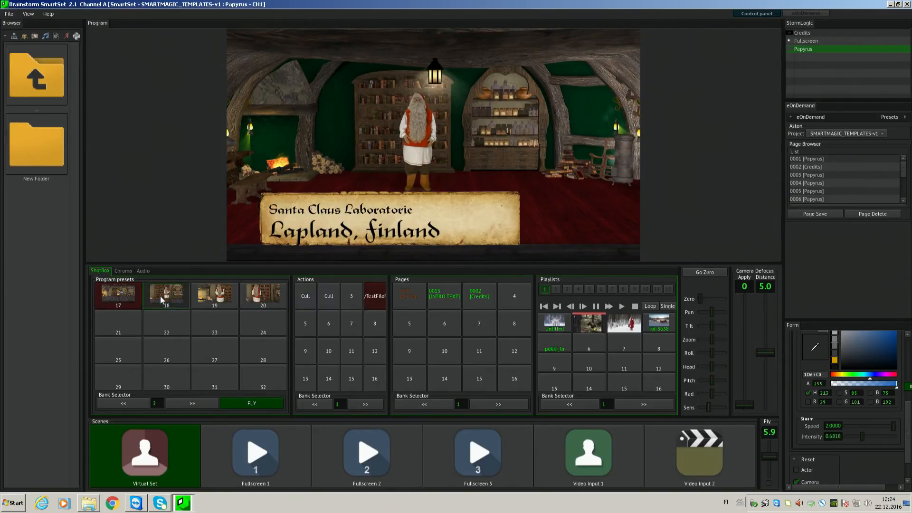
- Take the INTRO TEXT page off air and fly the camera through presets 18, 19 and 20
click(443, 295)
click(441, 297)
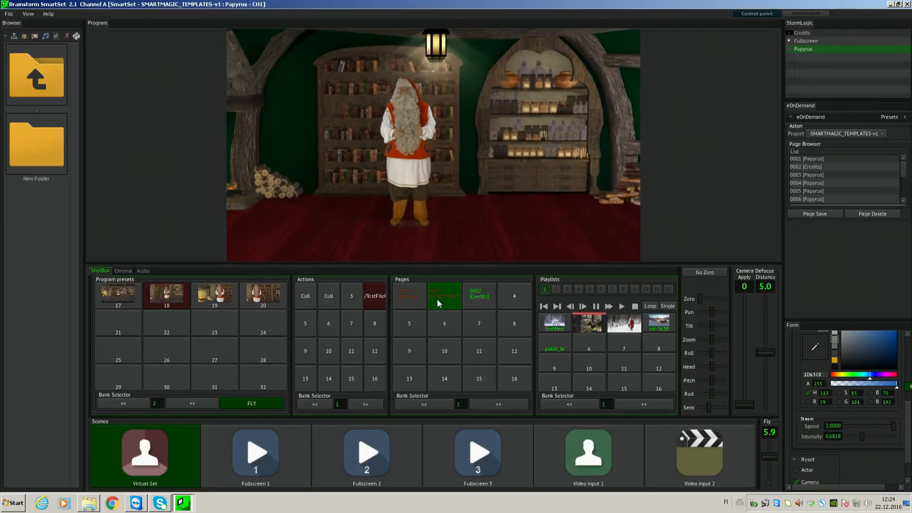
click(379, 304)
click(209, 297)
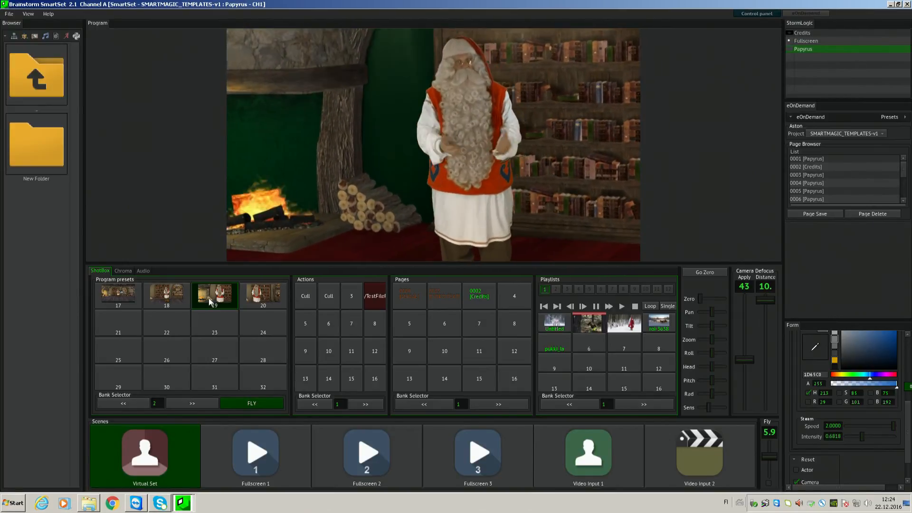
click(273, 293)
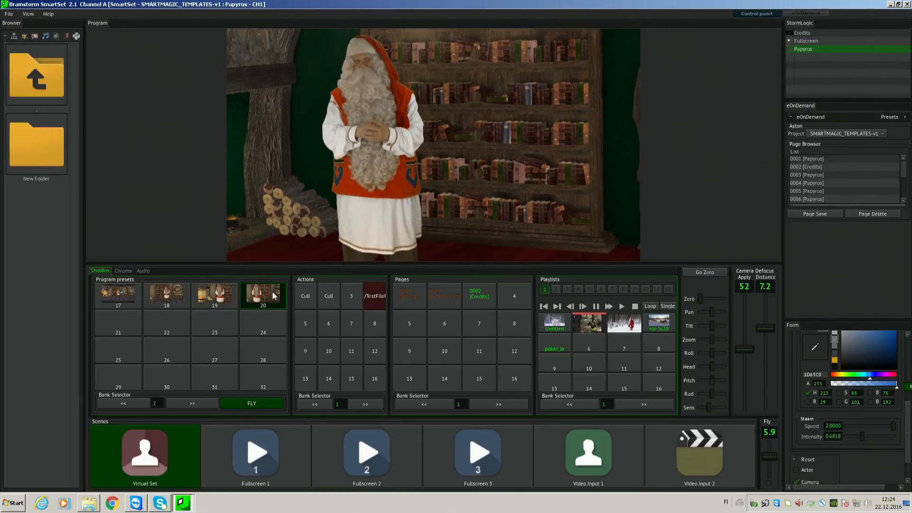
- Show the picture screen with the first Cull action and adjust the camera framing around Santa and the screen
key(ctrl)
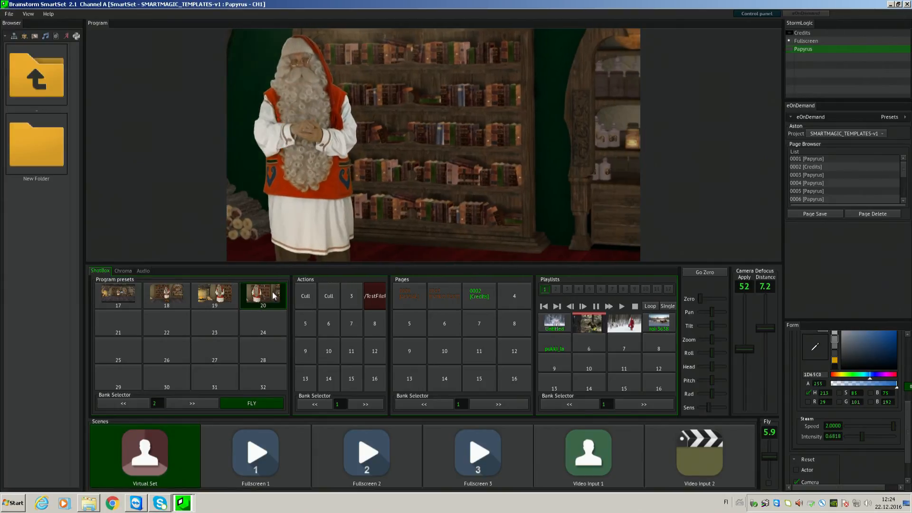
key(ctrl)
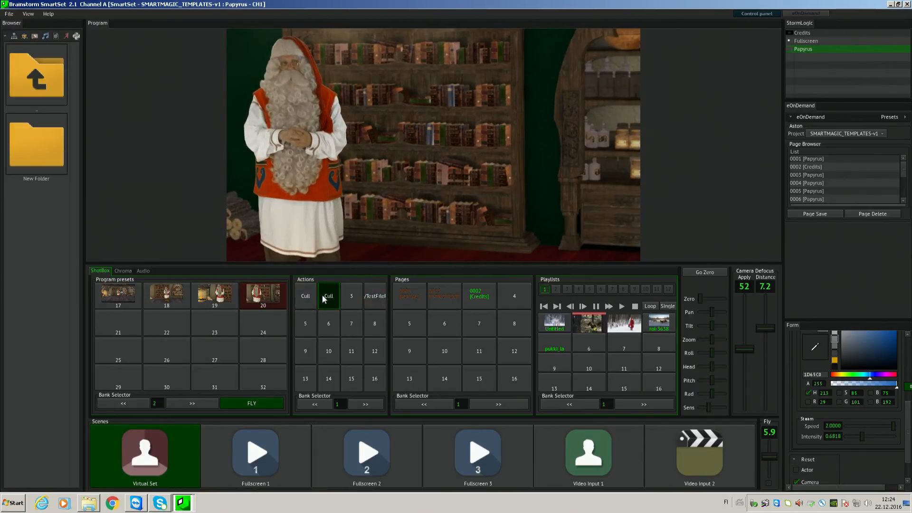
click(306, 296)
mouse_move(386, 196)
mouse_down()
mouse_move(377, 228)
mouse_move(372, 203)
mouse_up()
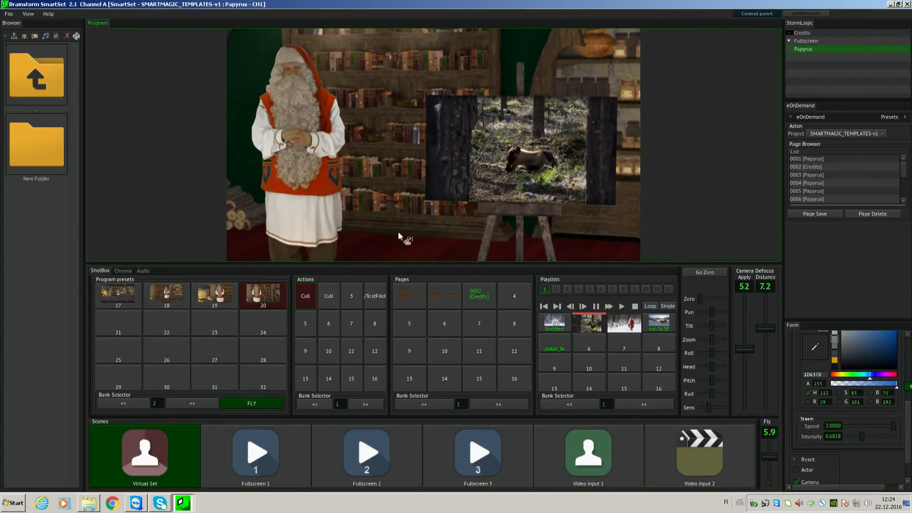
- Play the playlist and switch the picture screen to the fourth clip, the reindeer sleigh picture
click(621, 306)
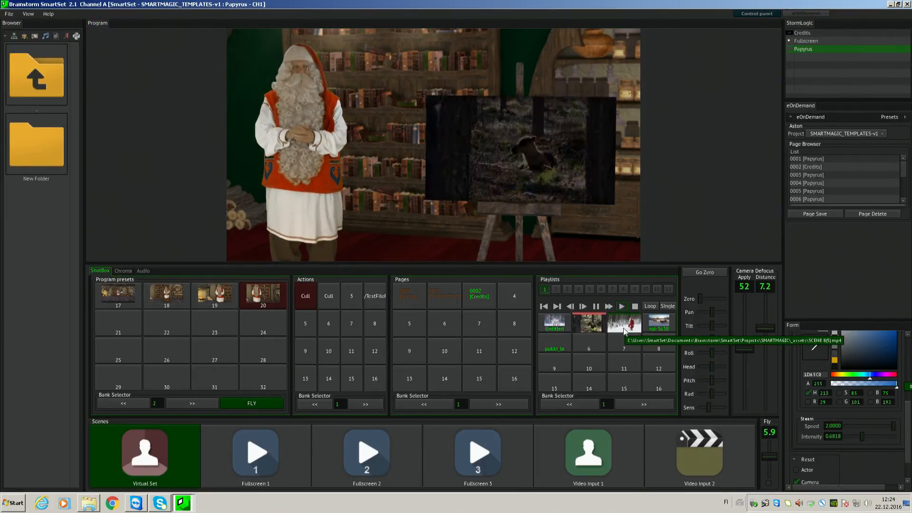
click(624, 331)
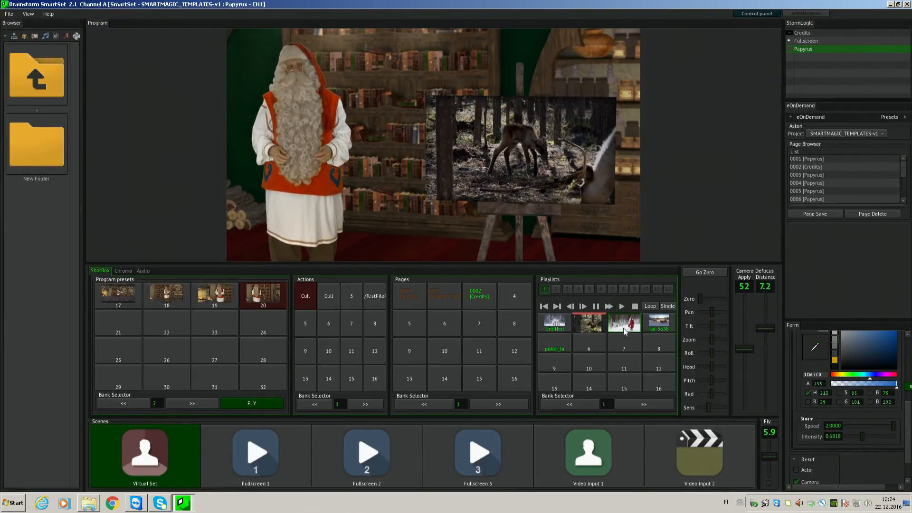
click(649, 323)
click(400, 304)
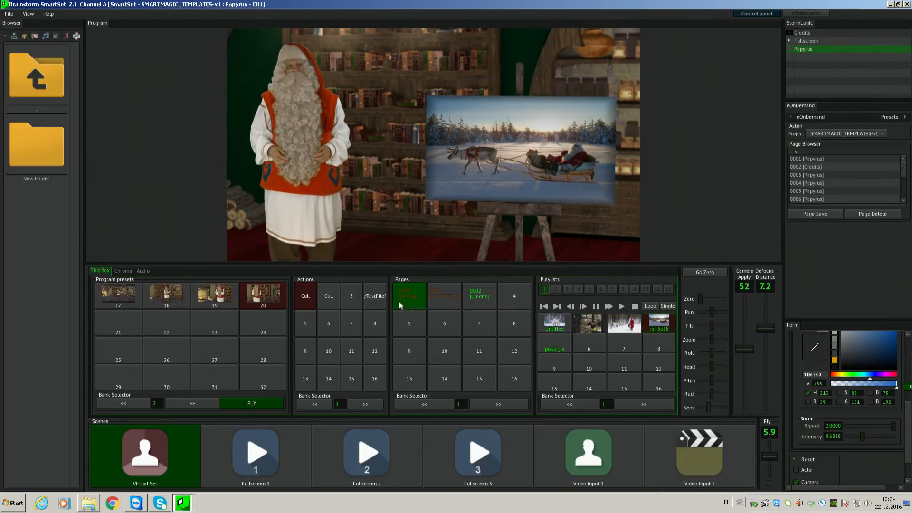
- Fly the camera to preset 18, run the 0002 [Credits] page on and off air, and fly to preset 17
click(169, 293)
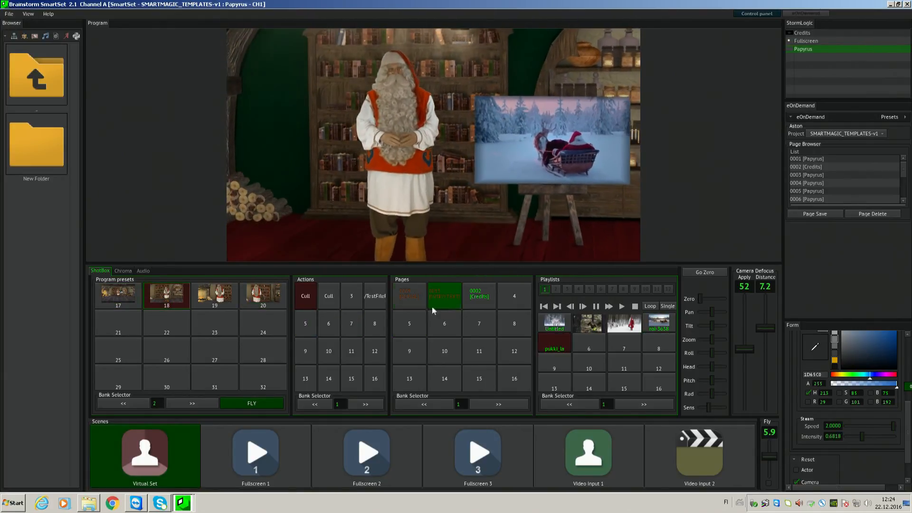
click(472, 294)
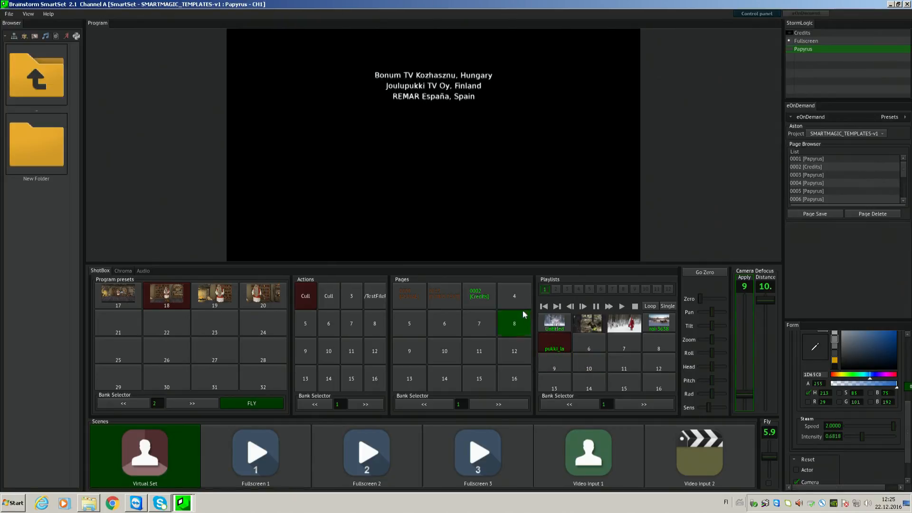
click(473, 295)
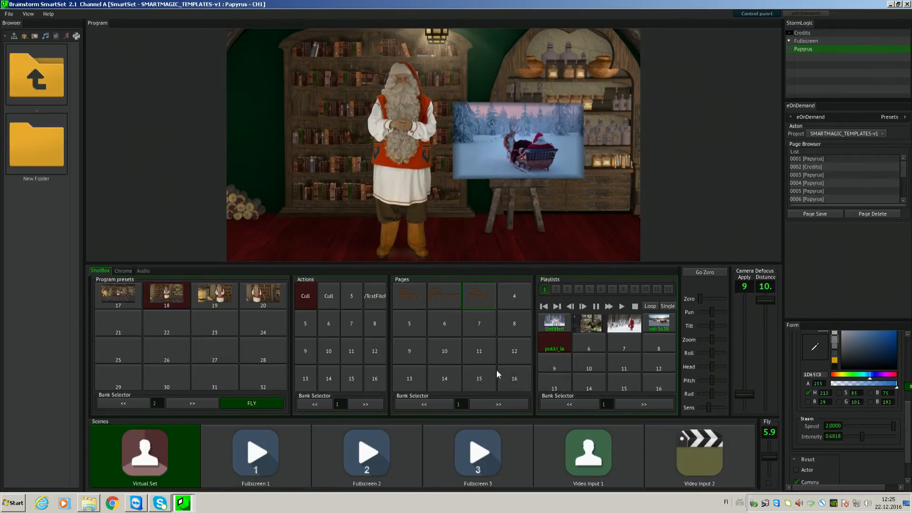
click(119, 295)
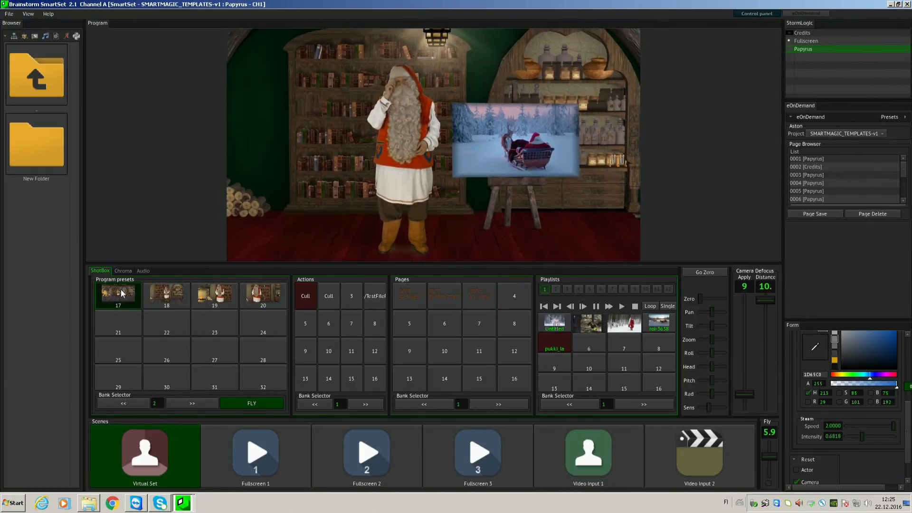